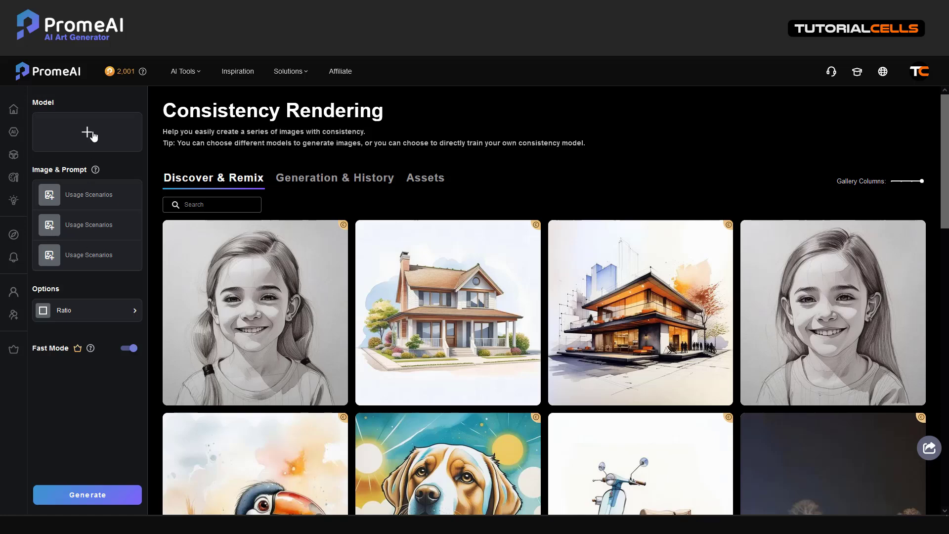
- Browse the featured models available for consistency rendering
click(92, 135)
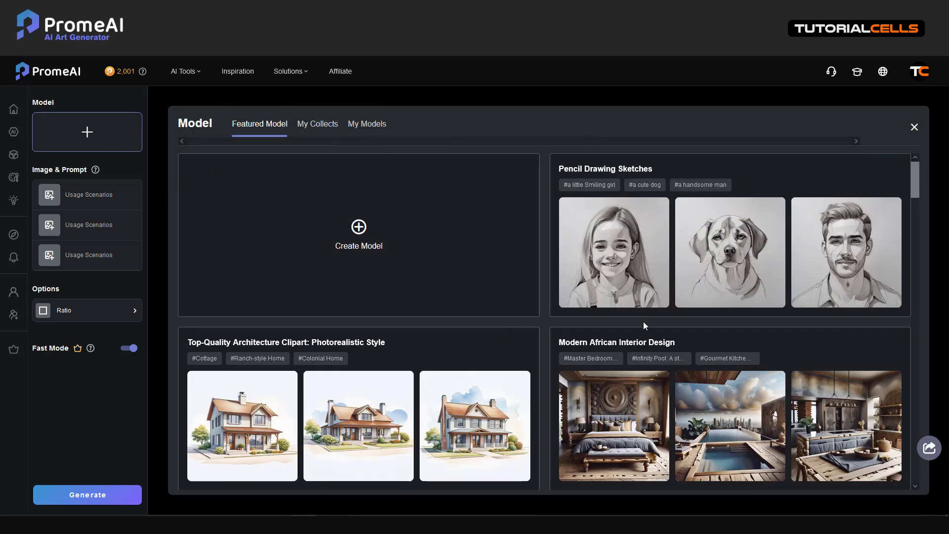
scroll(644, 283, down, 5)
scroll(647, 292, down, 5)
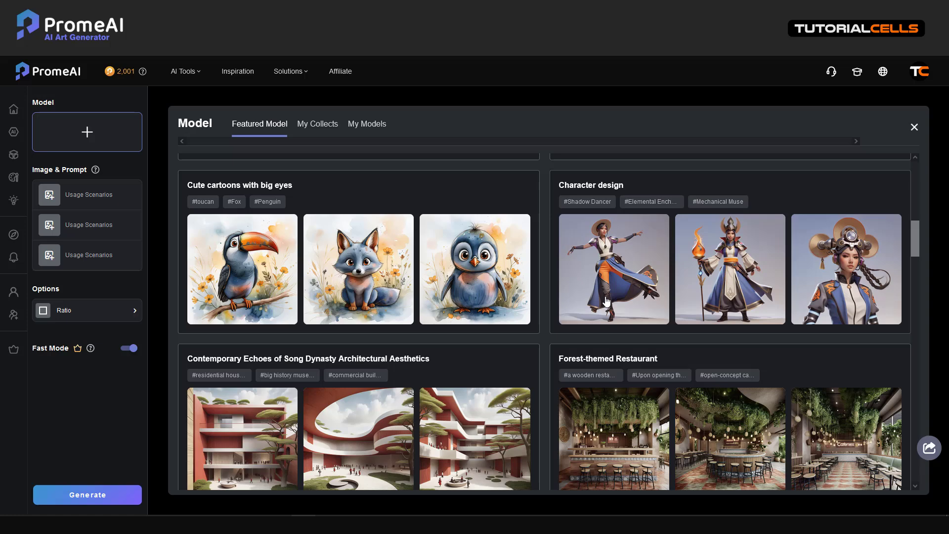
scroll(607, 302, down, 2)
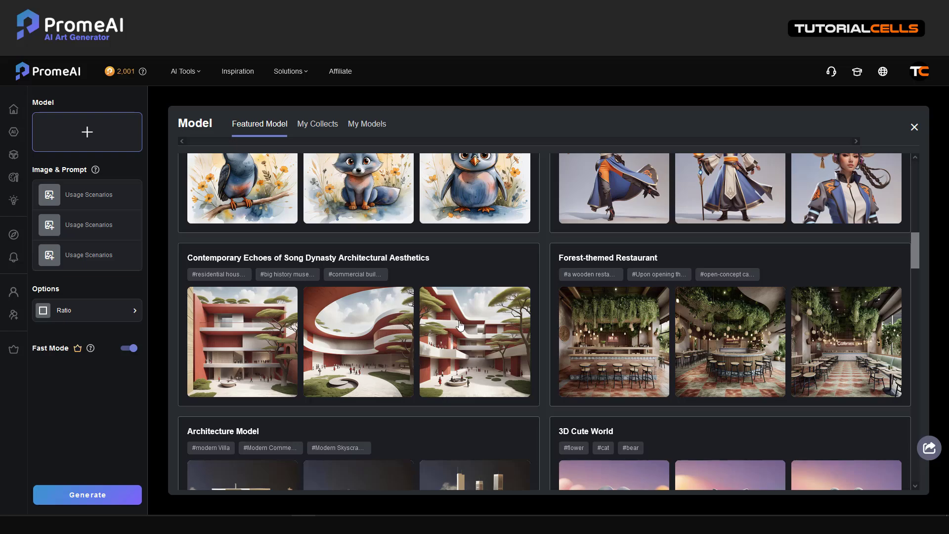
scroll(459, 325, down, 1)
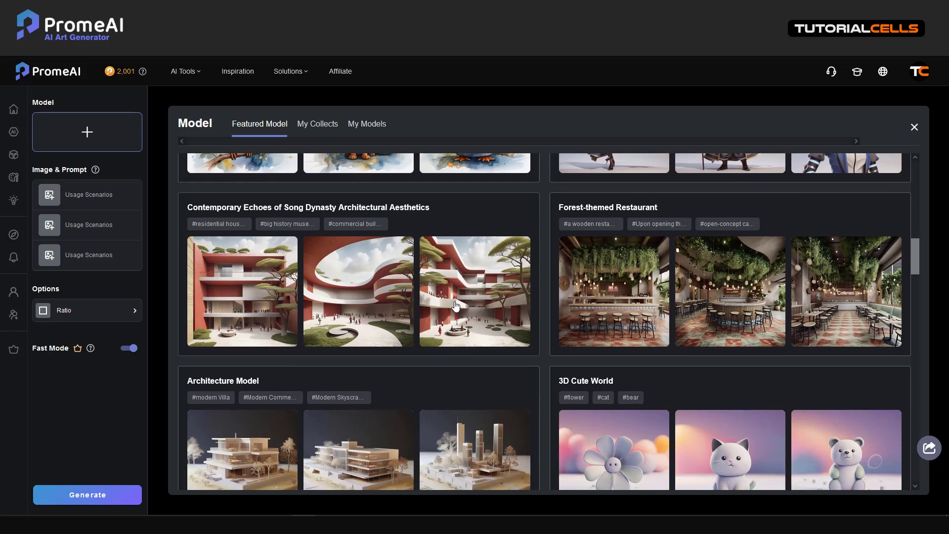
mouse_move(514, 524)
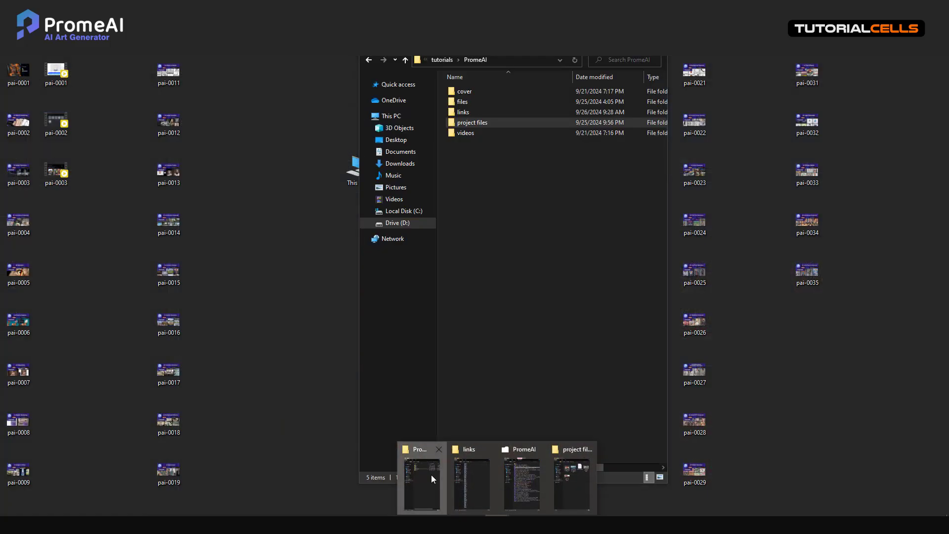
click(431, 474)
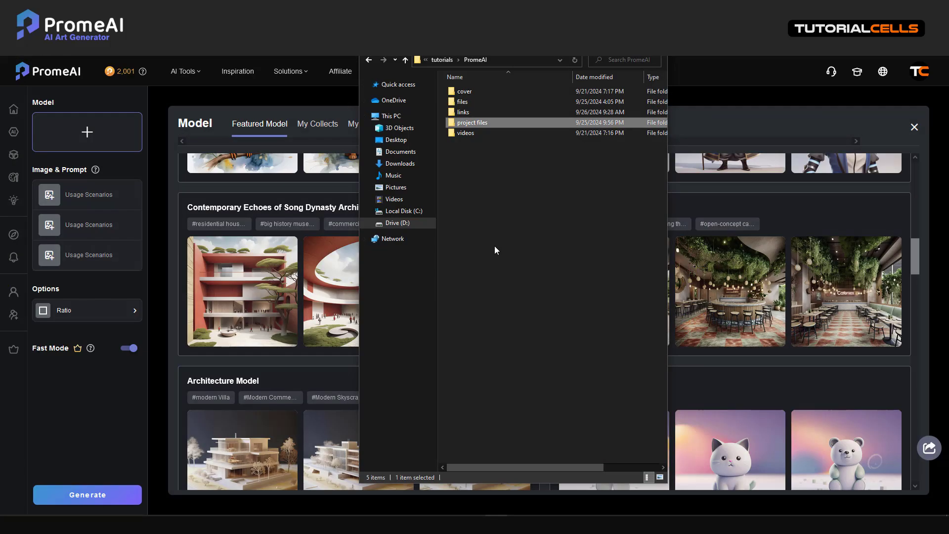
click(500, 524)
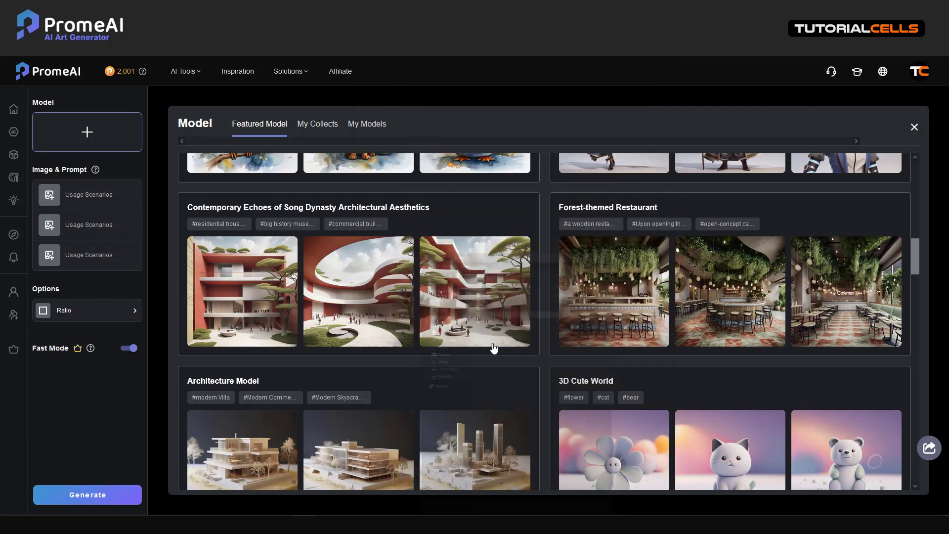
mouse_move(500, 524)
click(568, 480)
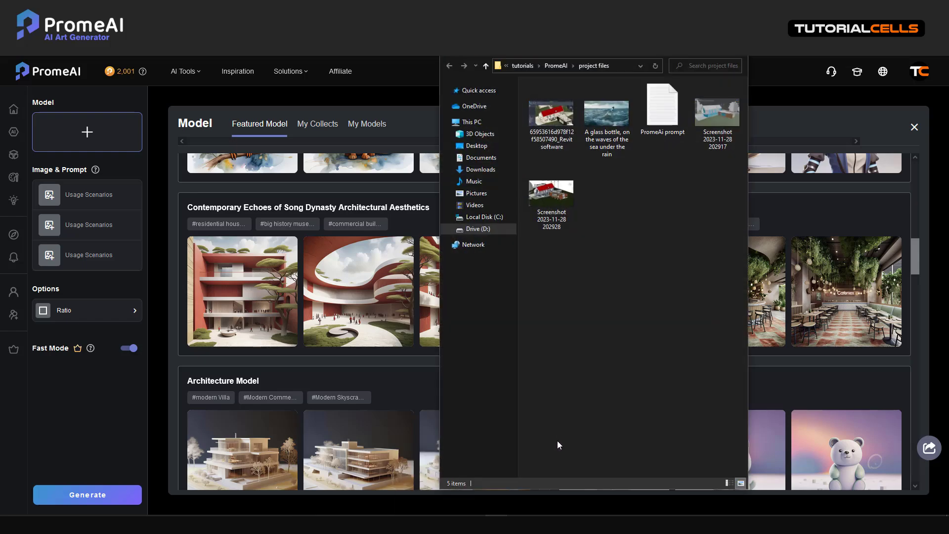
click(554, 194)
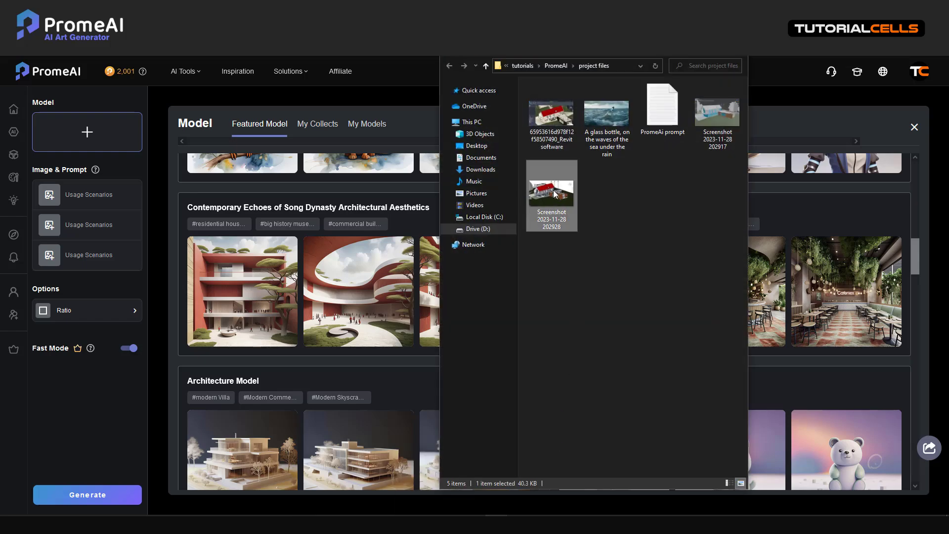
key(Return)
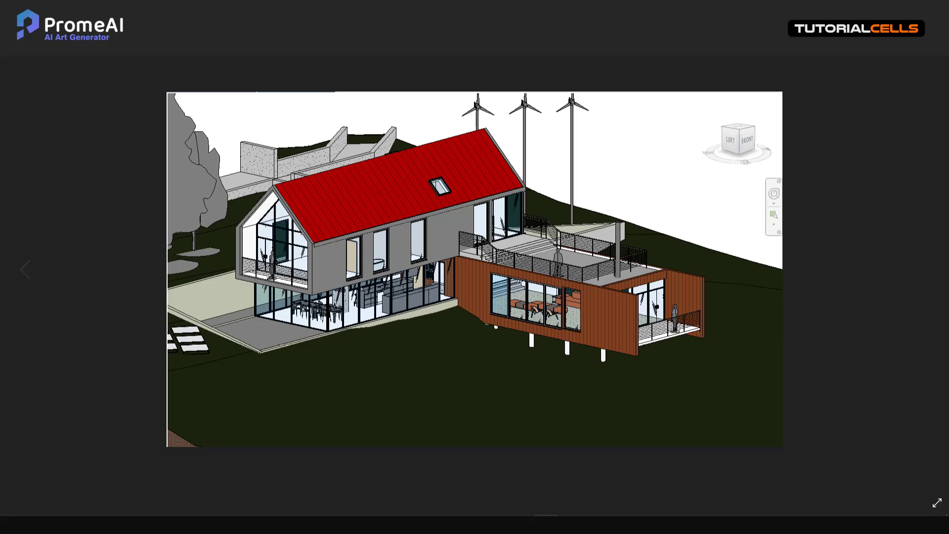
key(Escape)
drag(497, 58, 535, 60)
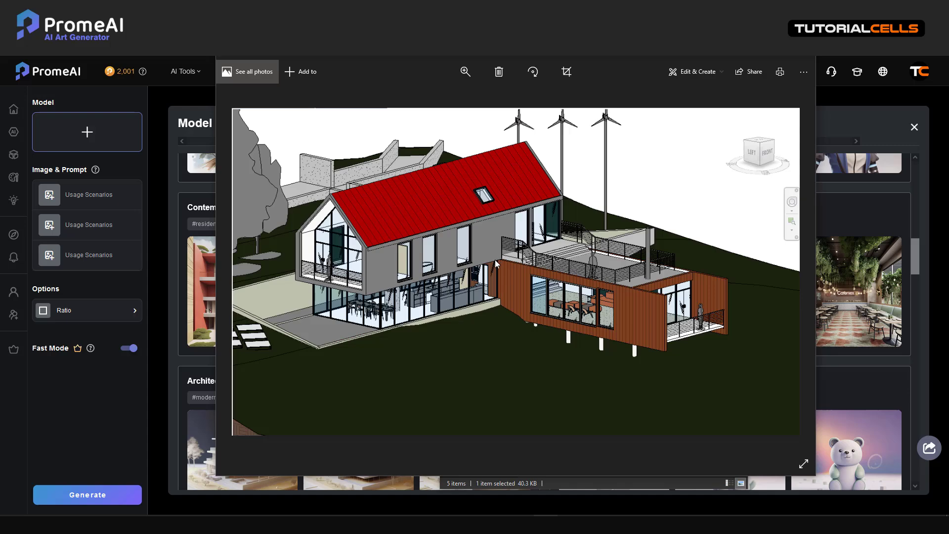
click(804, 57)
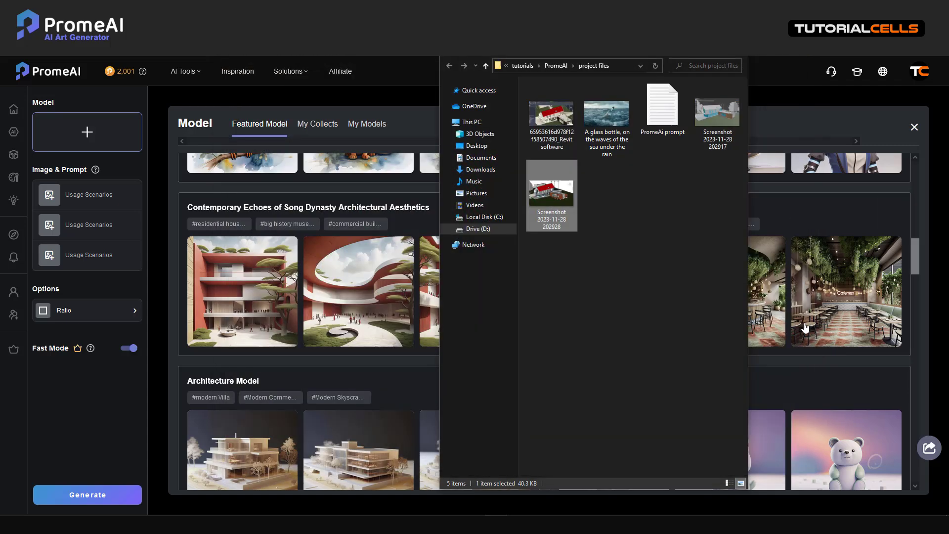
- Start creating a new consistency model and choose the red-roofed house image from the assets as its style reference
scroll(284, 296, down, 4)
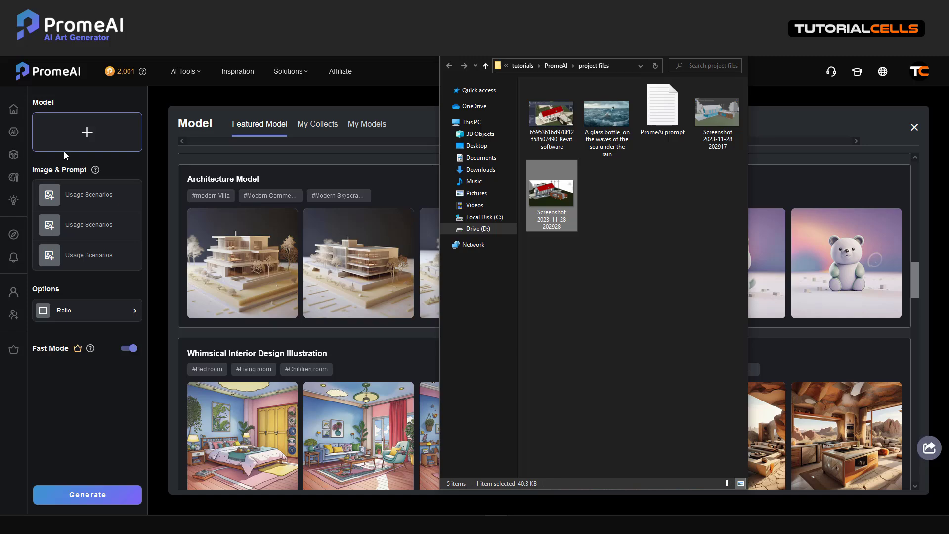
click(332, 207)
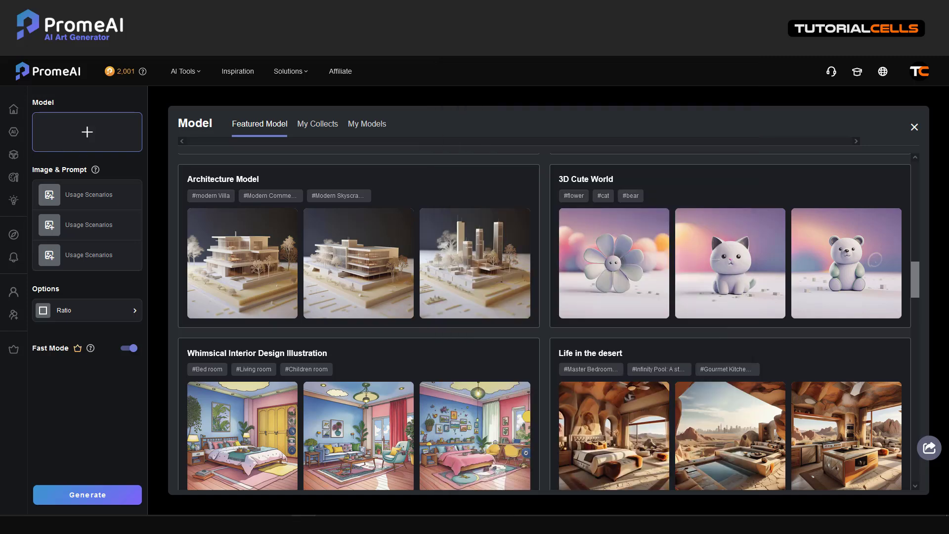
click(13, 165)
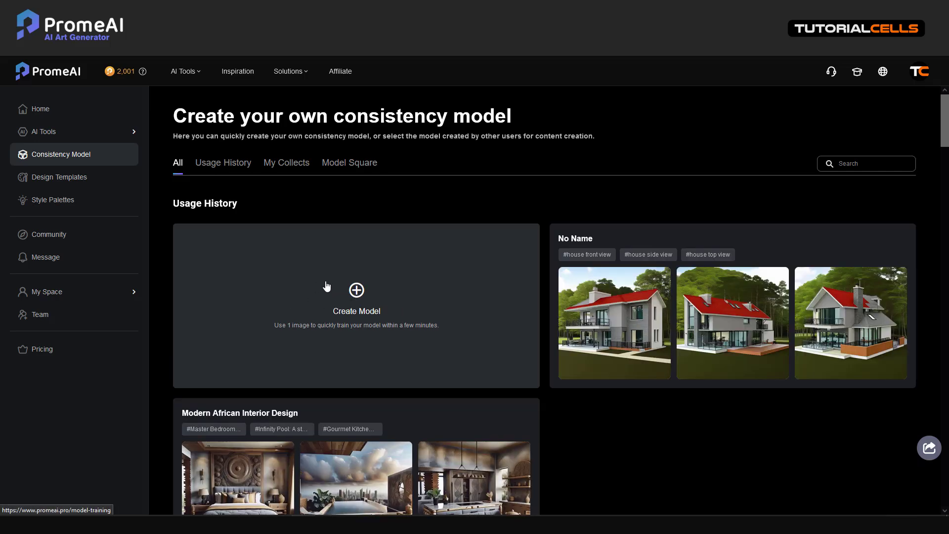
mouse_move(641, 323)
click(363, 313)
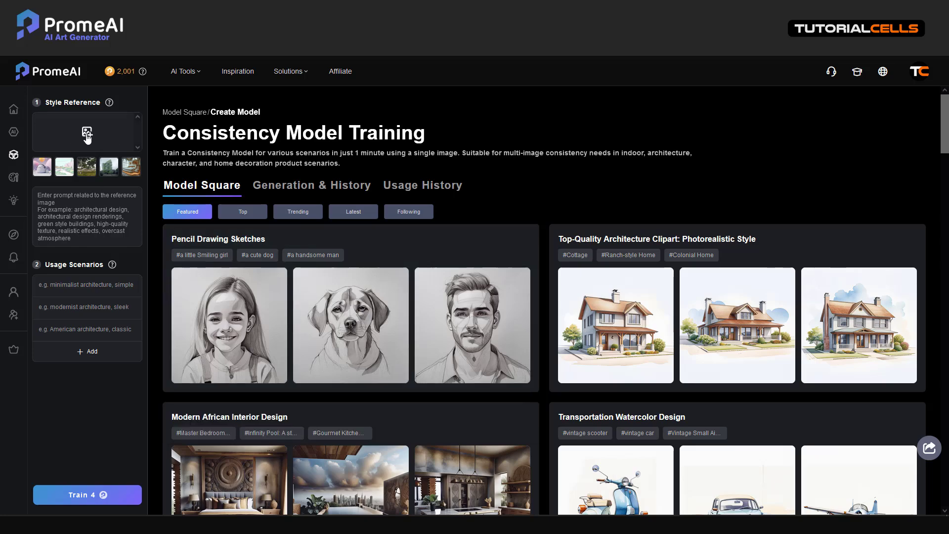
click(87, 135)
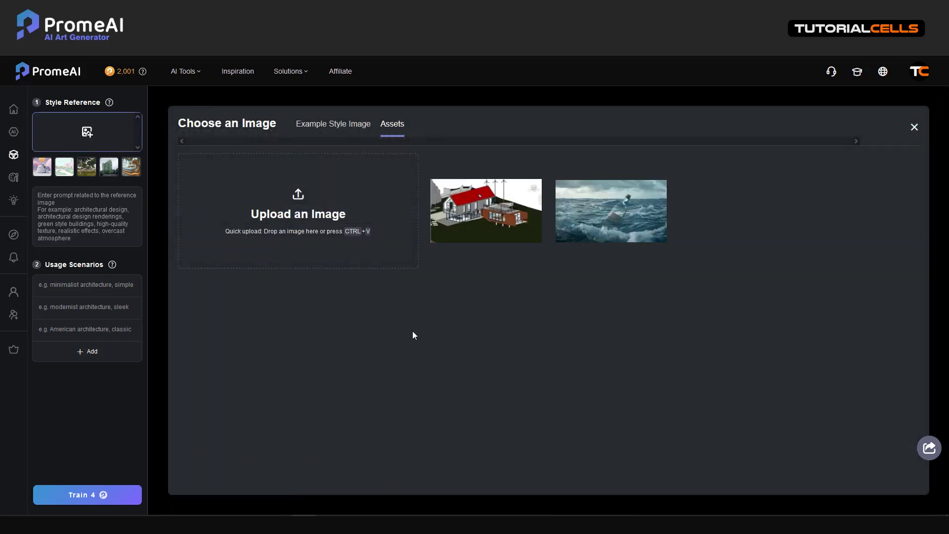
click(461, 226)
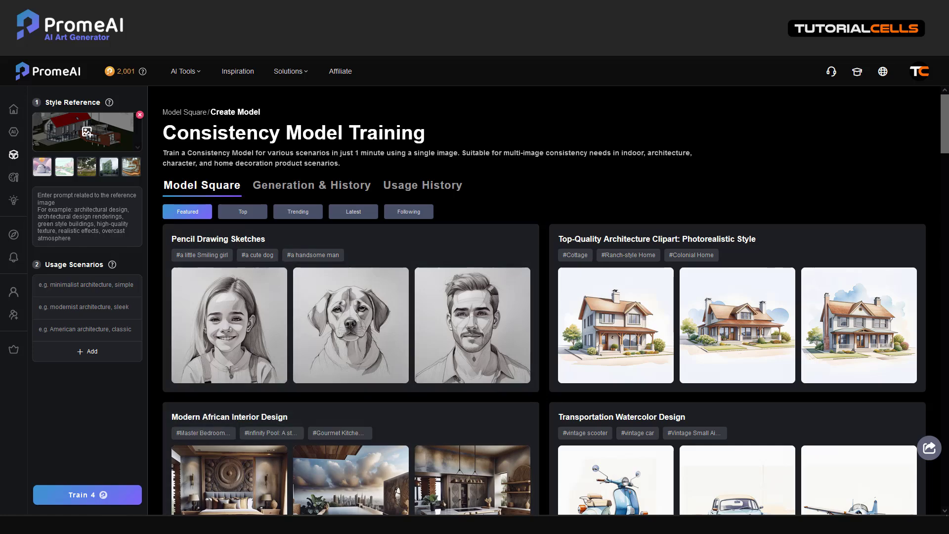
- Copy the prompt beginning "architectural design, architectural design renderings" from the PromeAi prompt file in Notepad into the style reference prompt
mouse_move(109, 524)
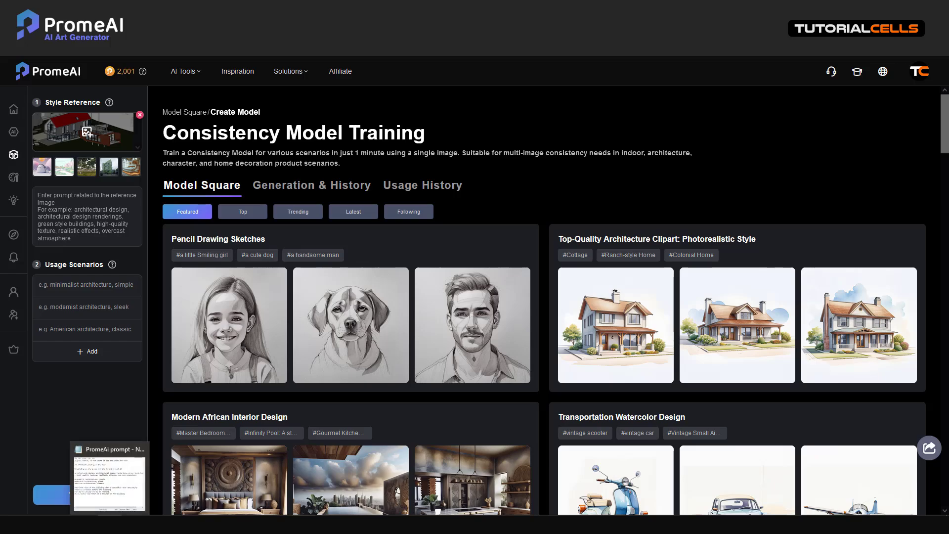
click(109, 472)
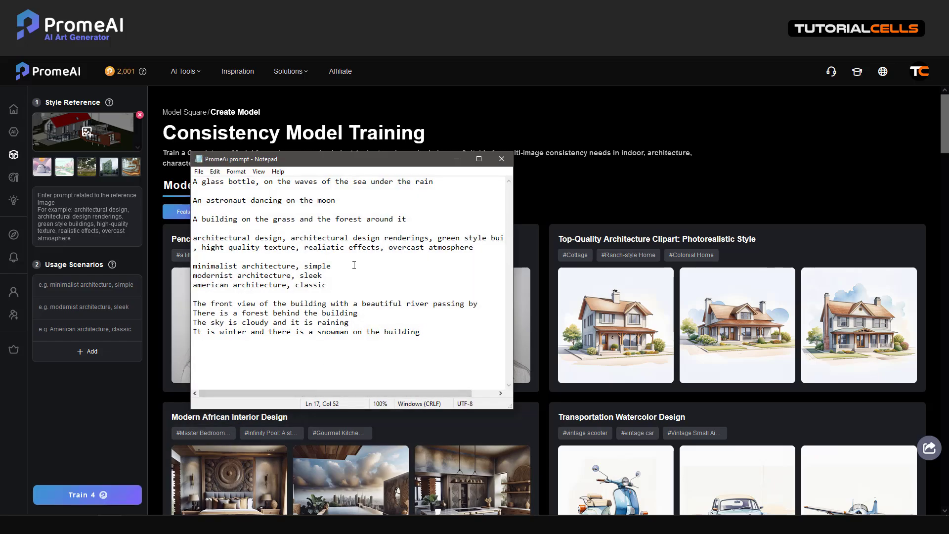
click(476, 252)
drag(475, 249, 192, 242)
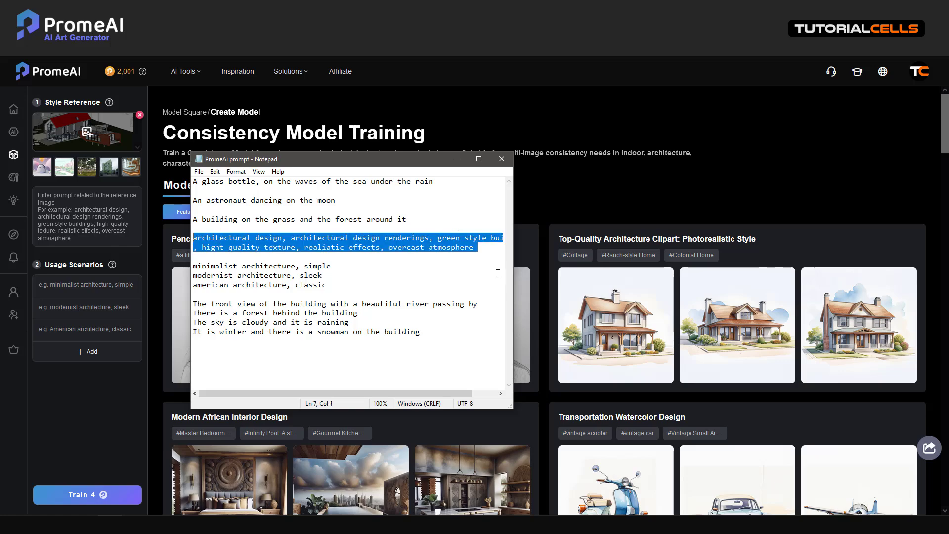
drag(513, 267, 566, 266)
key(ctrl+c)
click(84, 212)
key(ctrl+v)
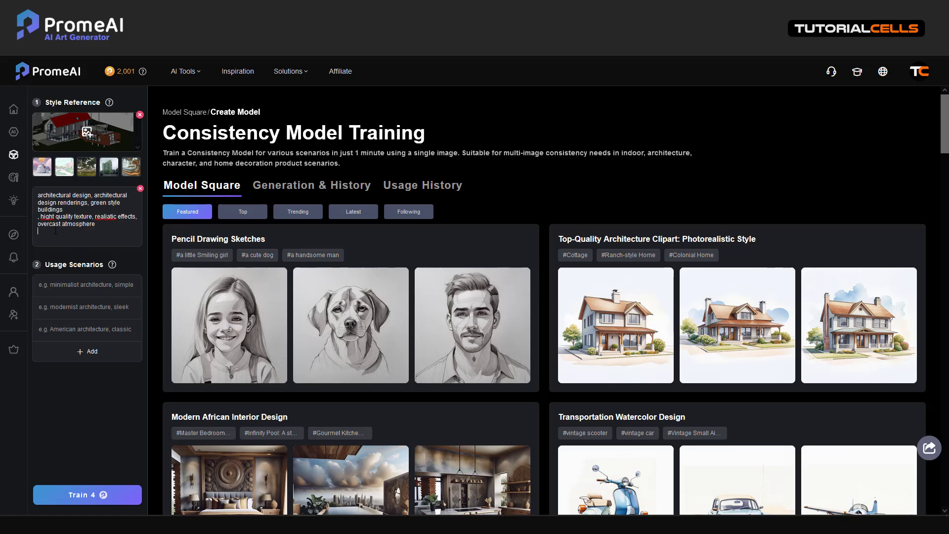
- Correct the style reference prompt to read "high quality texture, realistic effects, overcast atmosphere" and remove its line breaks
click(54, 216)
key(BackSpace)
key(BackSpace)
key(BackSpace)
text(ght)
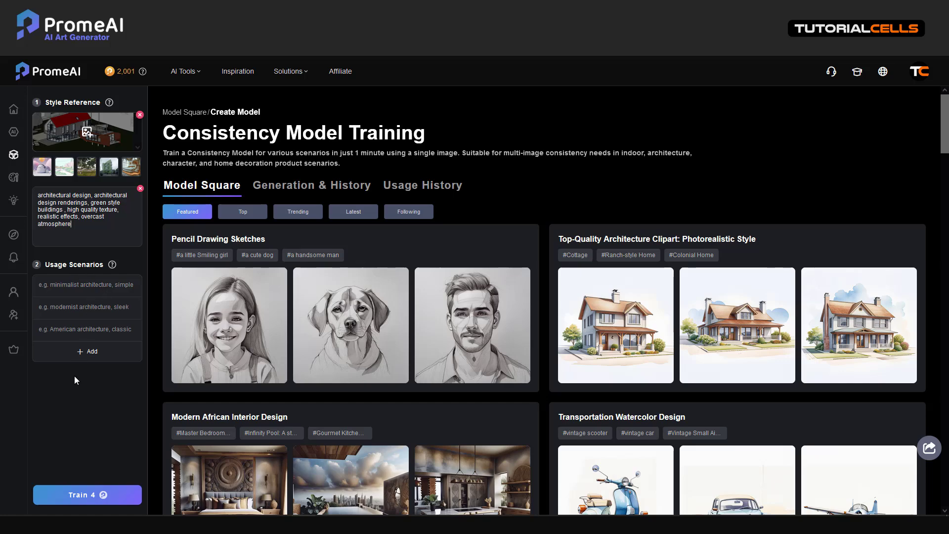
mouse_move(234, 345)
click(109, 519)
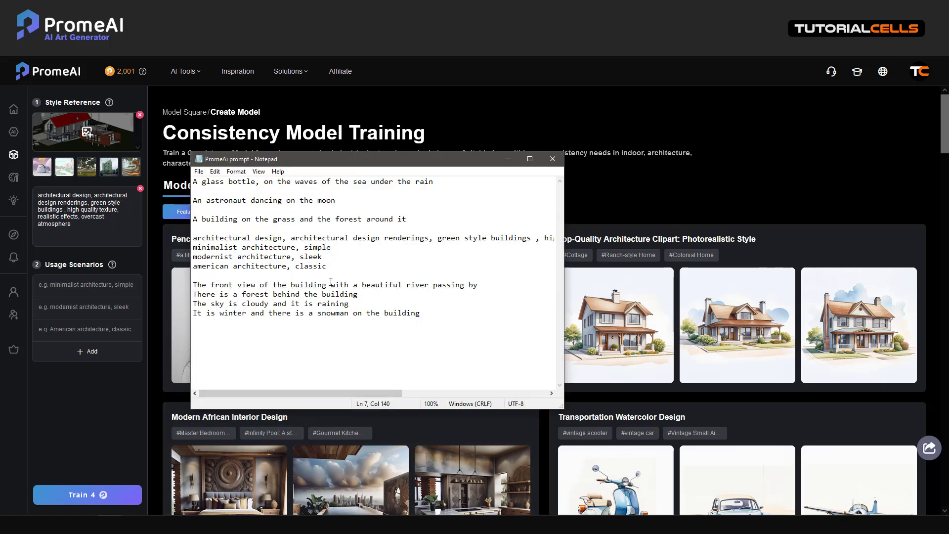
drag(331, 247, 188, 239)
click(122, 284)
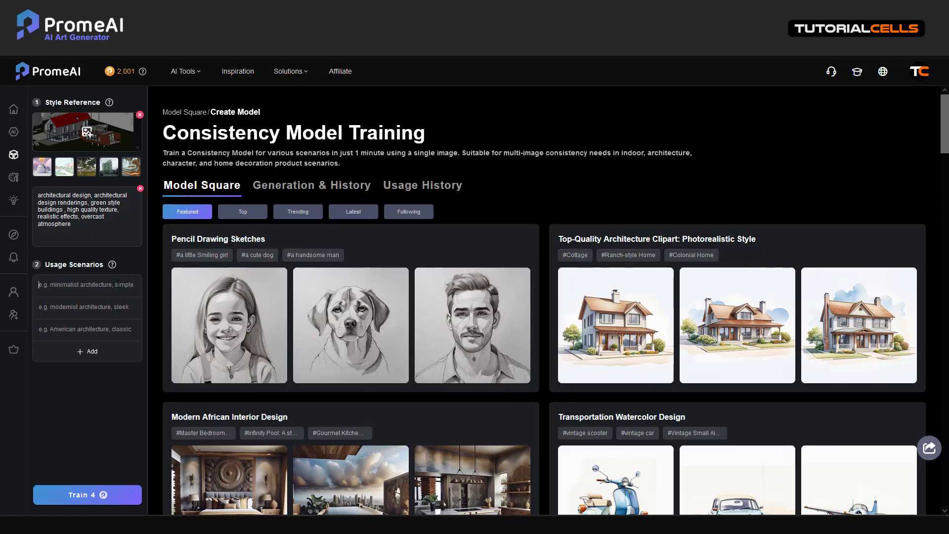
key(ctrl+v)
click(140, 277)
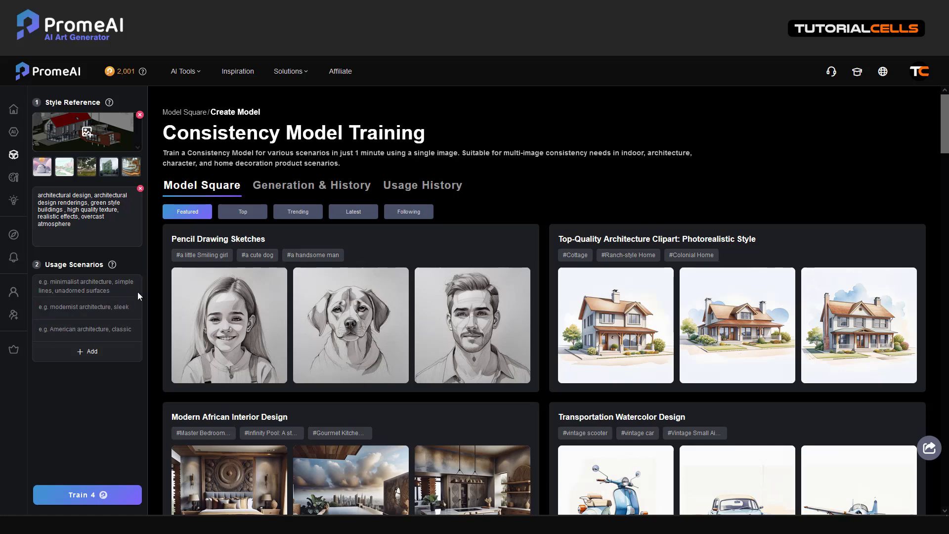
- Copy "minimalist architecture, simple" from the Notepad prompt file into the first usage scenario
key(alt+Tab)
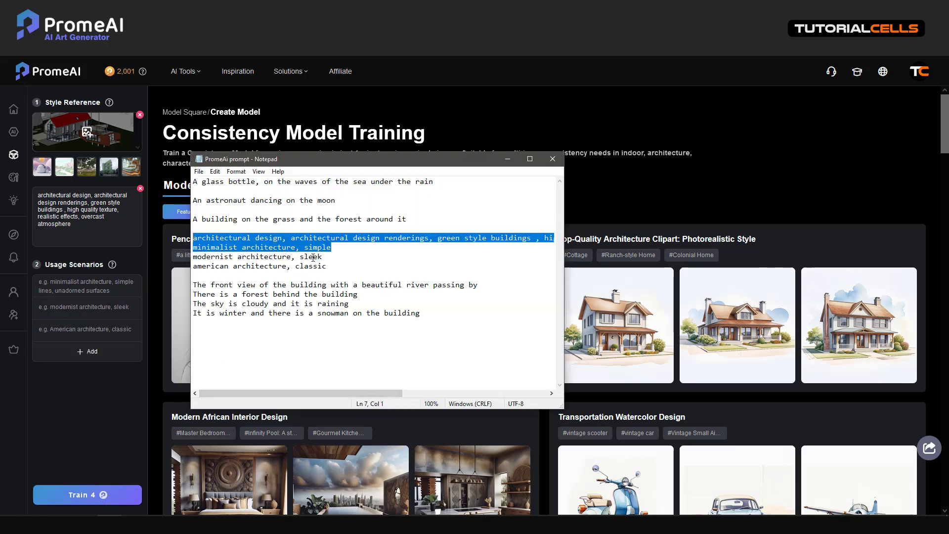
drag(332, 248, 194, 249)
key(ctrl+c)
click(94, 283)
key(ctrl+v)
- Copy "modernist architecture, sleek" from the Notepad prompt file into the second usage scenario
key(alt+Tab)
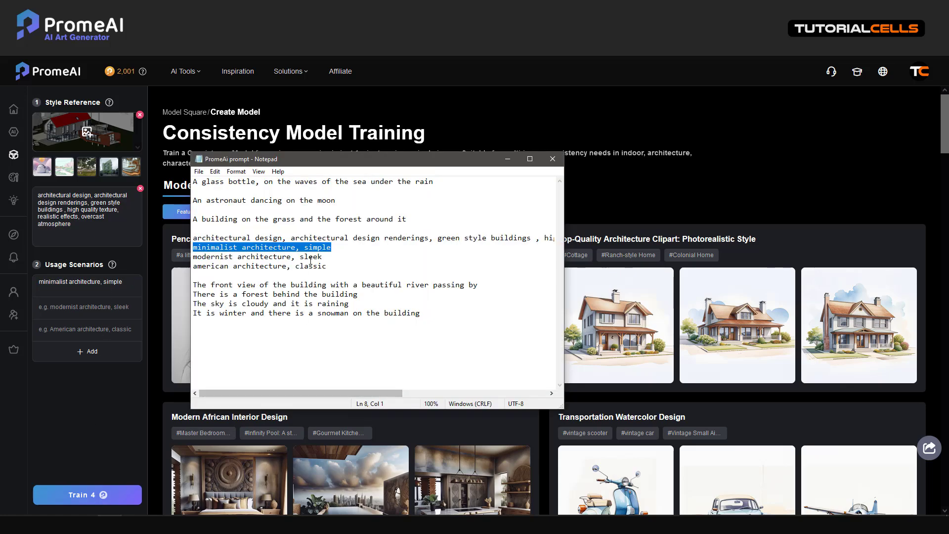
drag(322, 256, 195, 260)
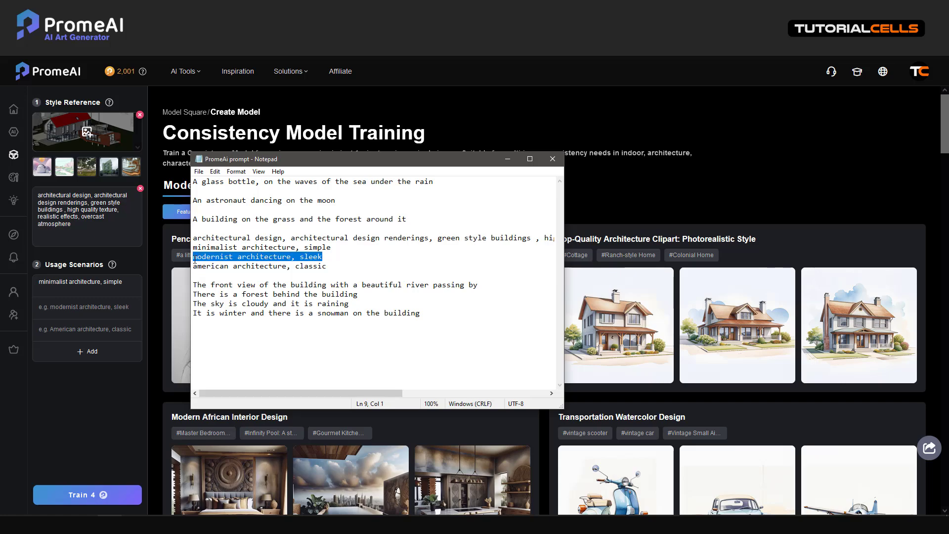
key(ctrl+c)
click(98, 305)
key(ctrl+v)
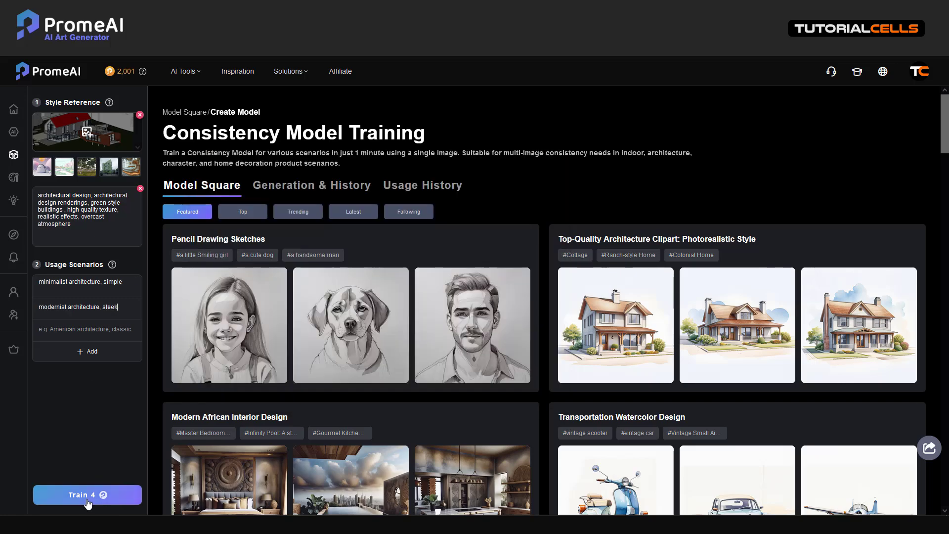
- Copy "american architecture, classic" from the Notepad prompt file into the third usage scenario and add an empty fourth scenario
key(alt+Tab)
drag(329, 268, 195, 270)
key(ctrl+c)
click(95, 328)
key(ctrl+v)
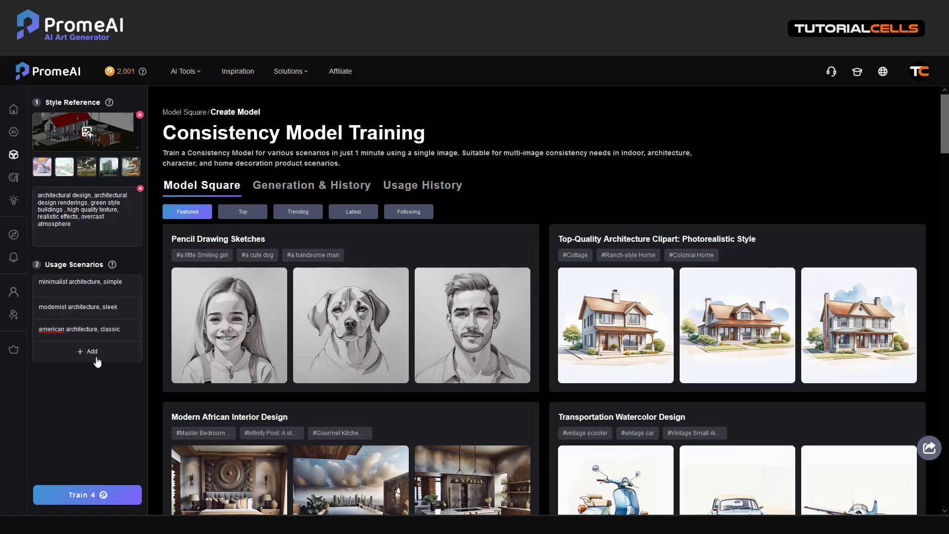
click(93, 354)
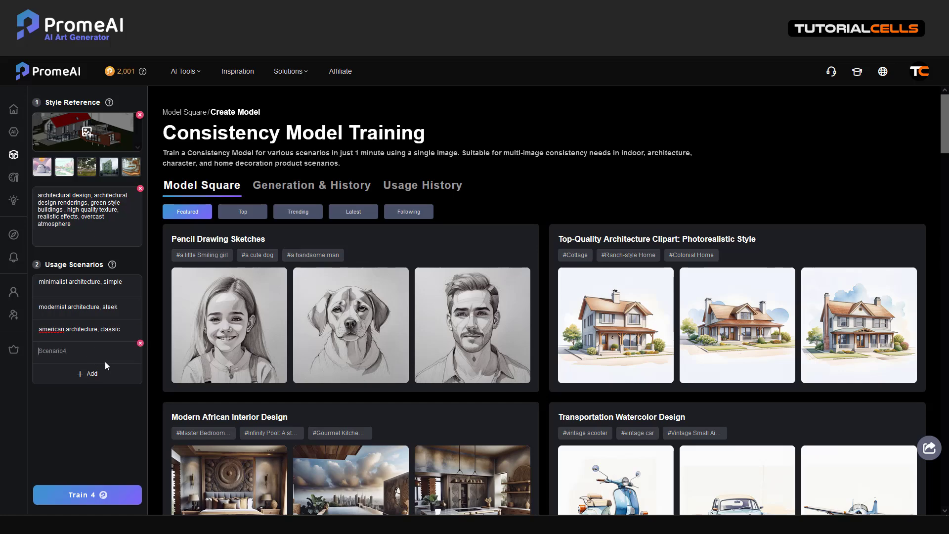
text(front)
text( view)
key(BackSpace)
key(BackSpace)
key(BackSpace)
key(BackSpace)
key(BackSpace)
key(BackSpace)
key(BackSpace)
key(BackSpace)
key(BackSpace)
key(BackSpace)
- Enter "back view" as the fourth usage scenario and start training the consistency model
text(b)
click(79, 494)
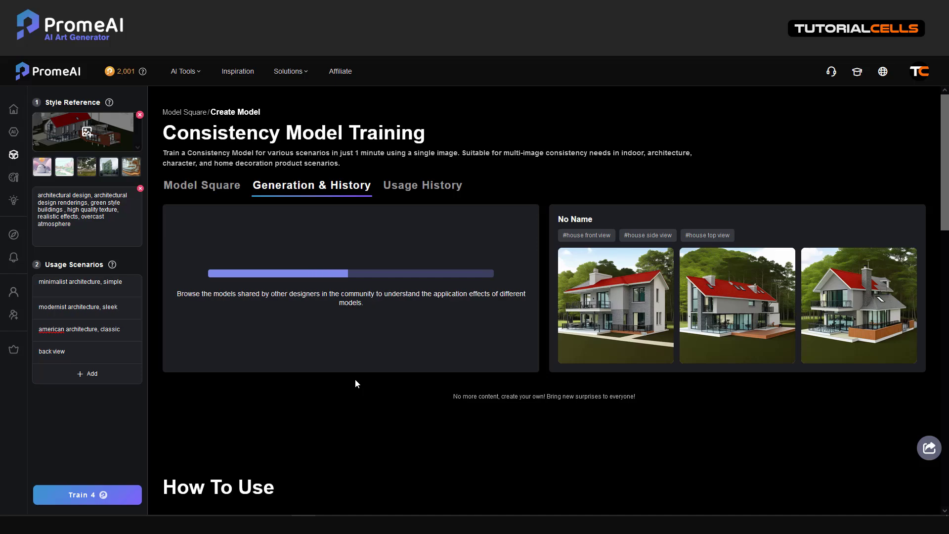
- Open the newly trained architecture model for generating images
mouse_move(624, 304)
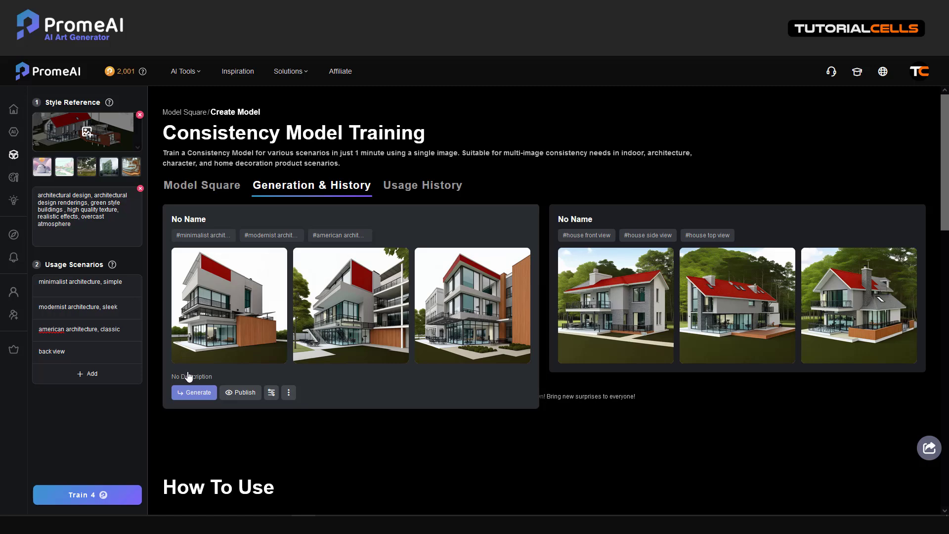
click(193, 392)
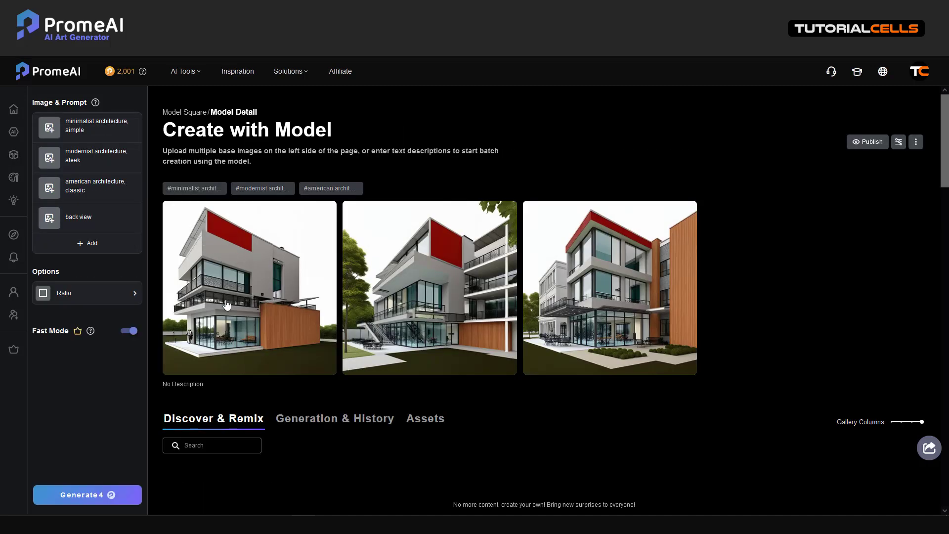
- Look over the consistency model overview page and open the Consistency Rendering tool
click(14, 157)
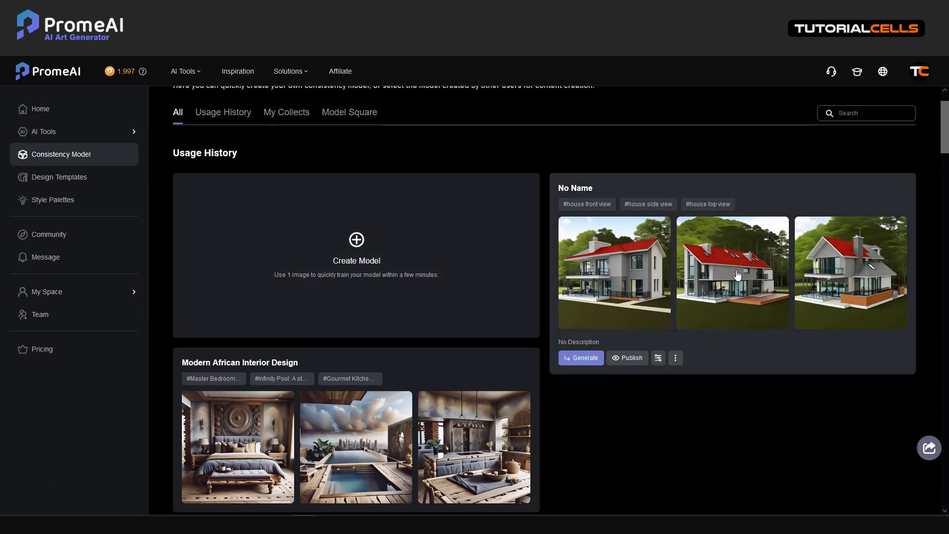
scroll(602, 404, down, 2)
scroll(603, 403, down, 2)
scroll(602, 403, up, 4)
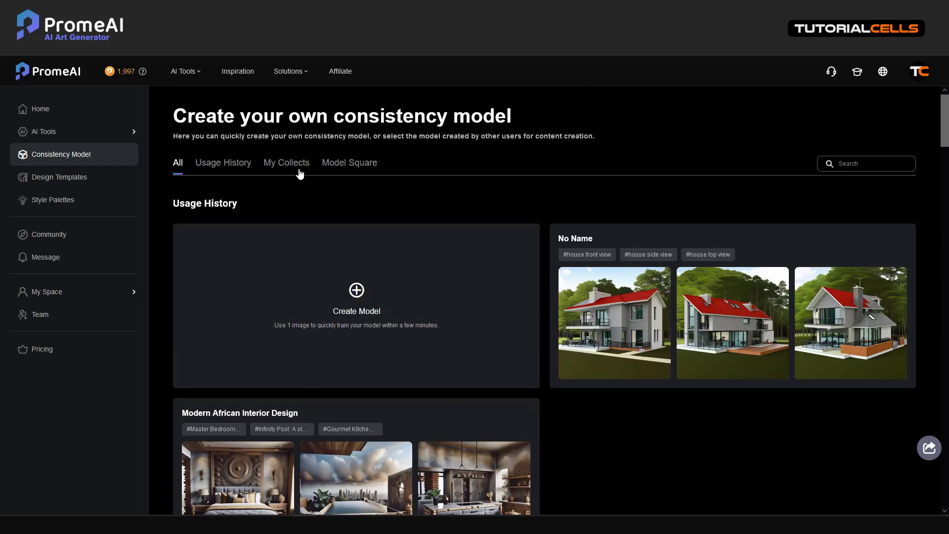
click(88, 136)
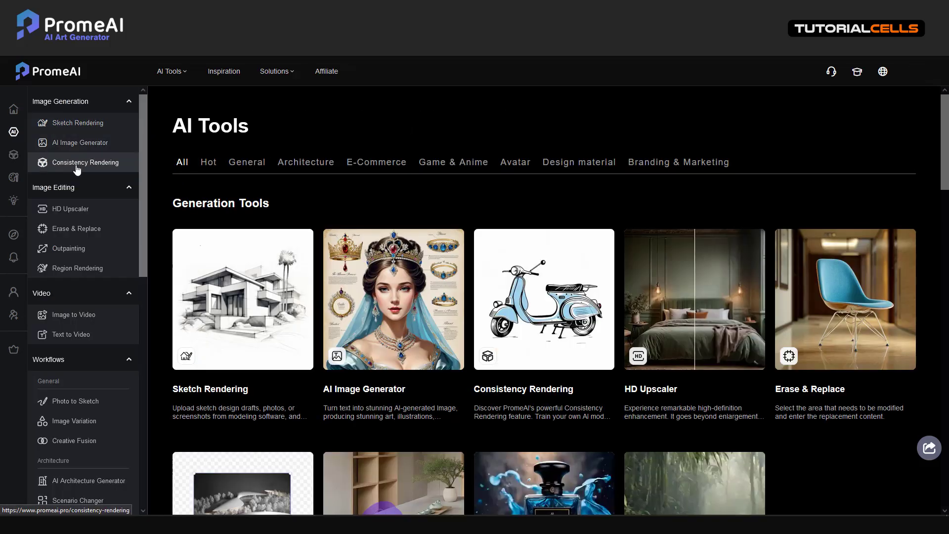
click(77, 166)
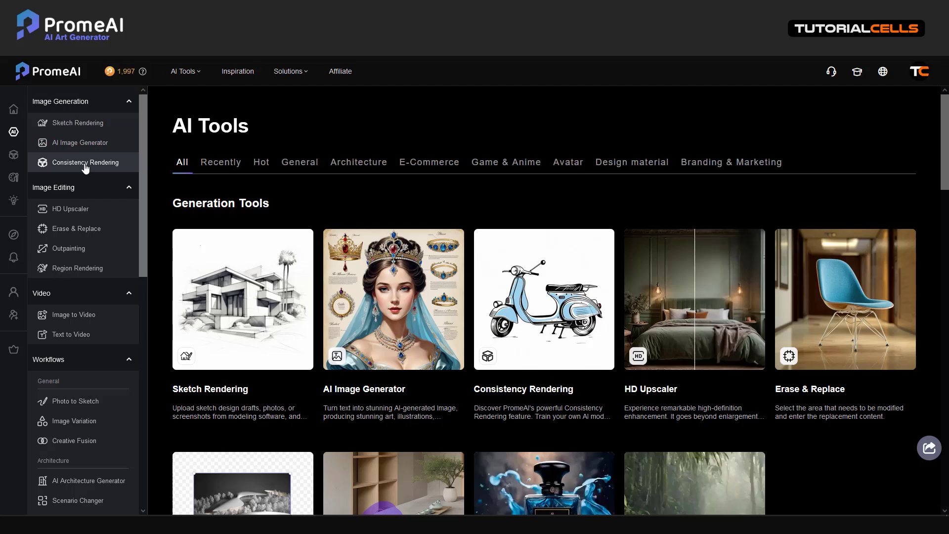
click(86, 167)
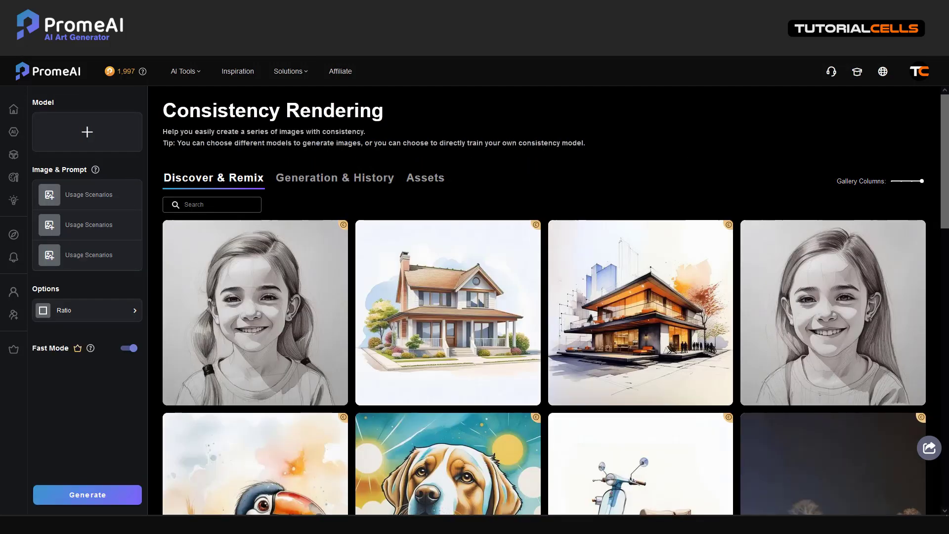
- Choose the self-trained house model with front, side and top view scenarios as the rendering model
click(85, 133)
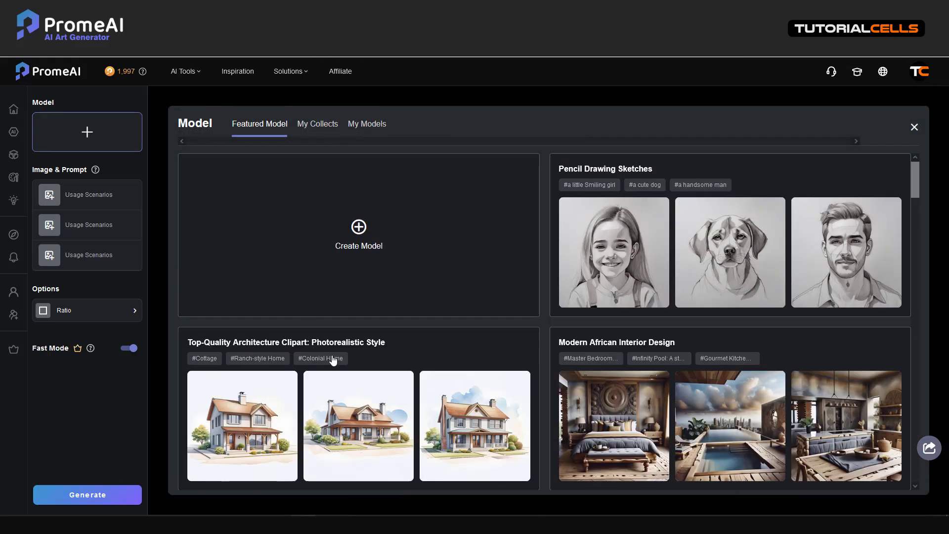
click(357, 127)
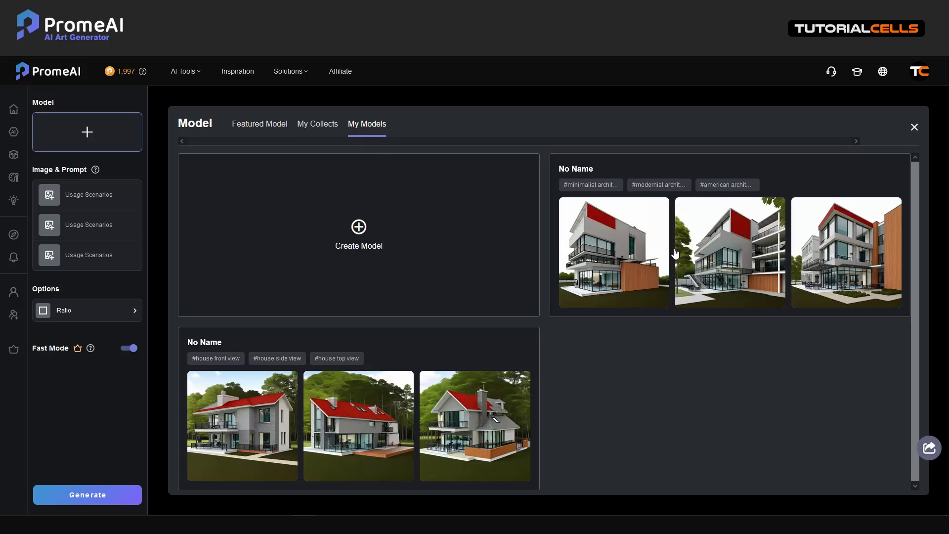
click(488, 428)
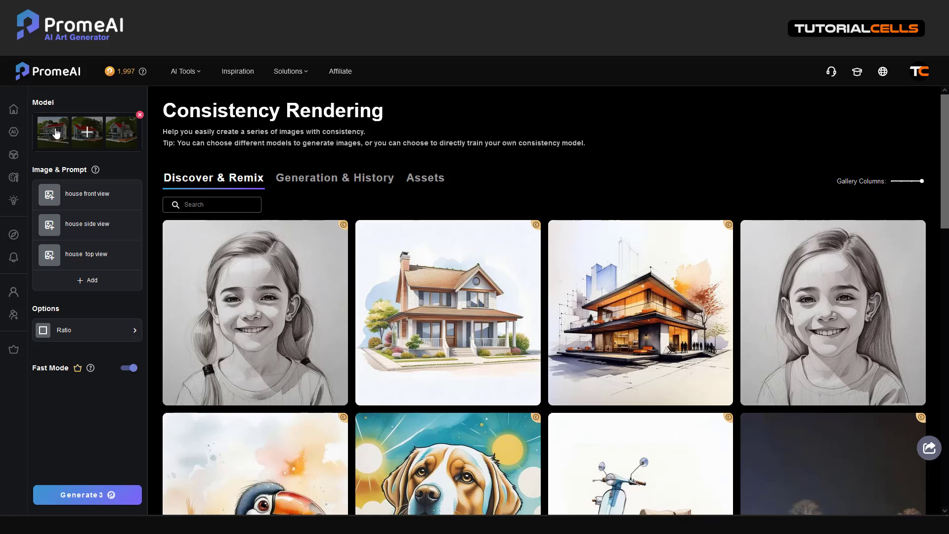
- Clear the three prefilled usage scenarios and copy "The front view of the building with a beautiful river passing by" from Notepad into the first
mouse_move(88, 186)
key(alt+Tab)
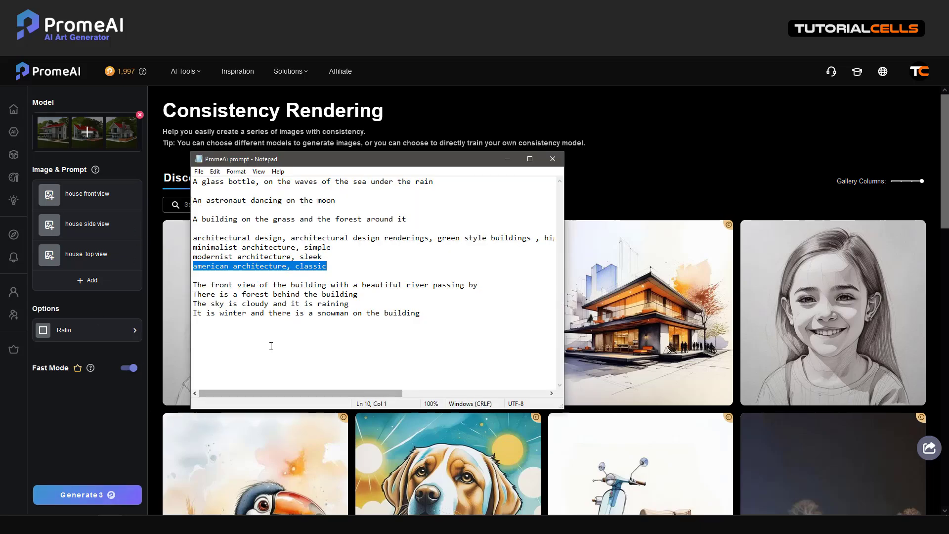
drag(483, 285, 194, 288)
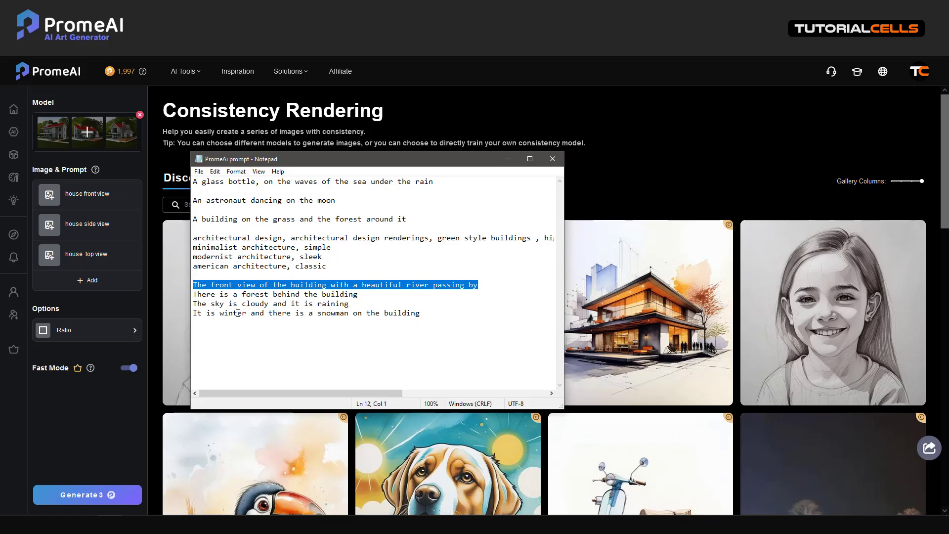
click(94, 196)
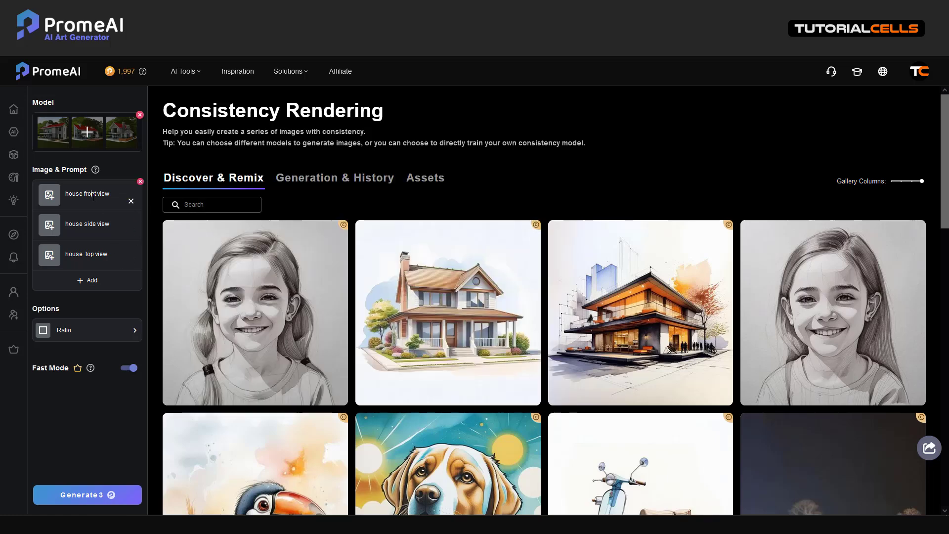
click(130, 201)
click(132, 231)
click(131, 261)
click(94, 194)
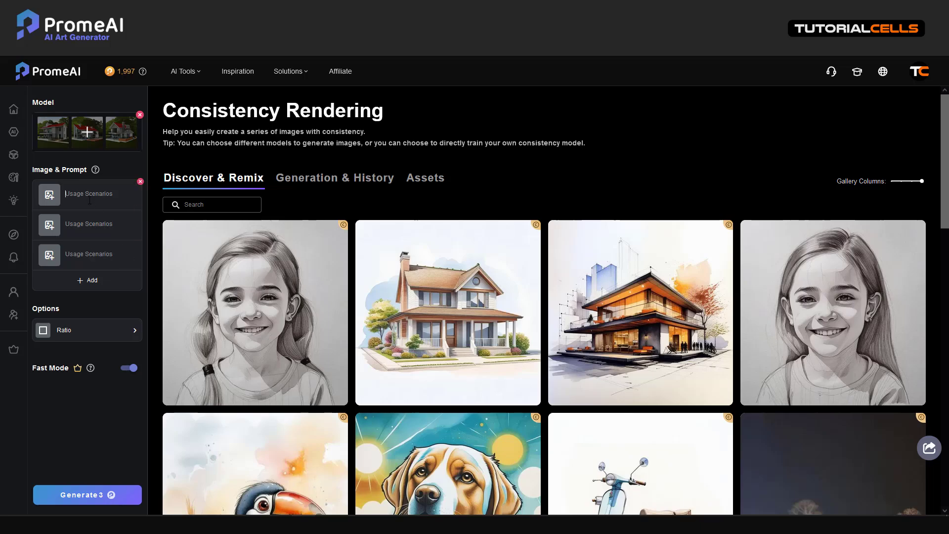
key(ctrl+v)
- Copy "There is a forest behind the building" from the Notepad prompt file into the second usage scenario
key(alt+Tab)
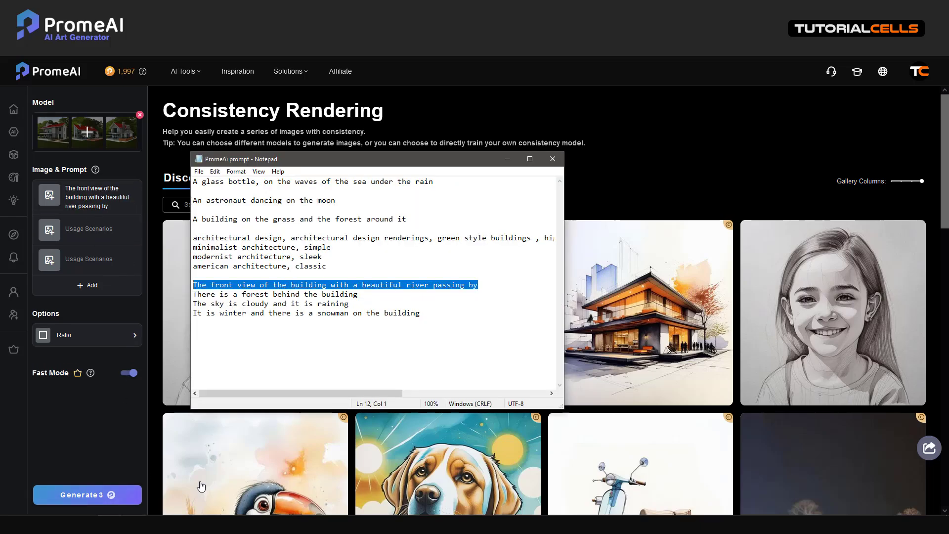
drag(375, 295, 195, 295)
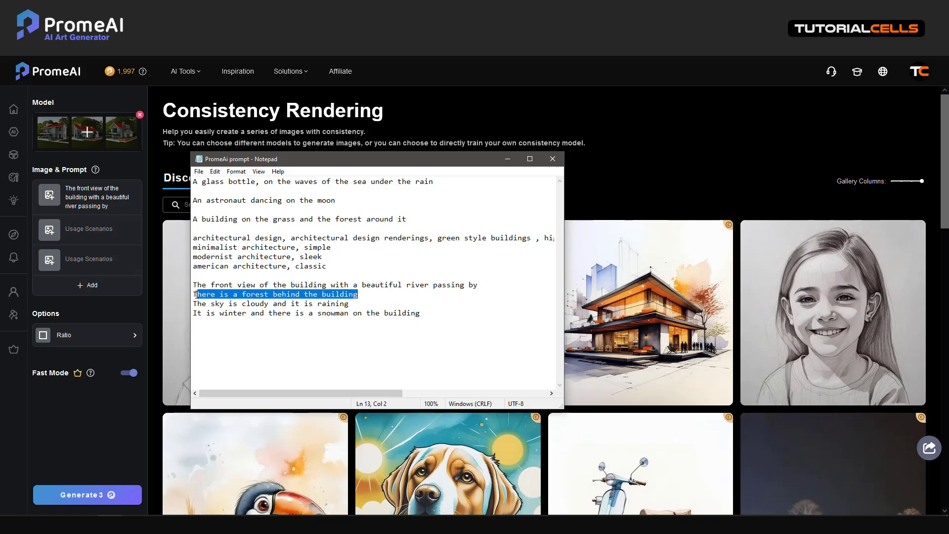
drag(359, 297, 194, 296)
key(ctrl+c)
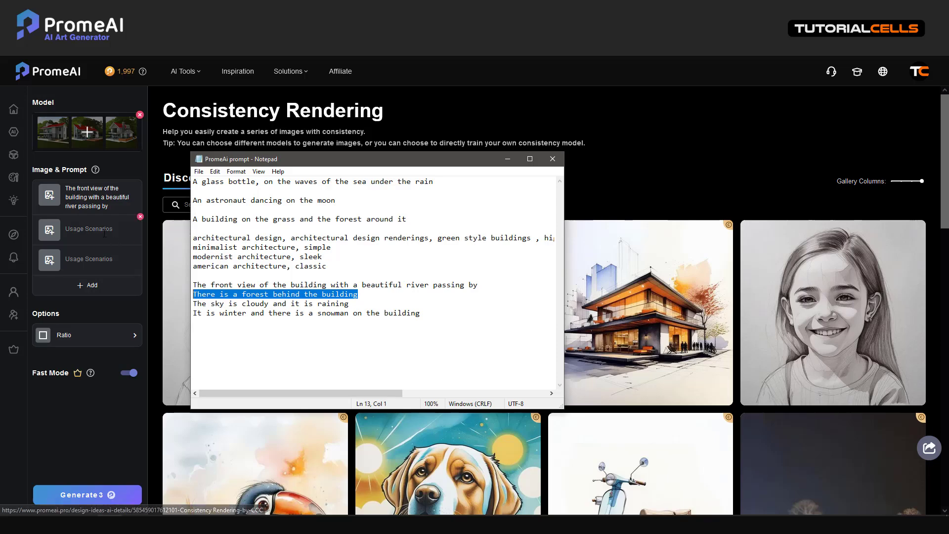
click(88, 229)
key(ctrl+v)
- Copy "The sky is cloudy and it is raining" from the Notepad prompt file into the third usage scenario
click(110, 524)
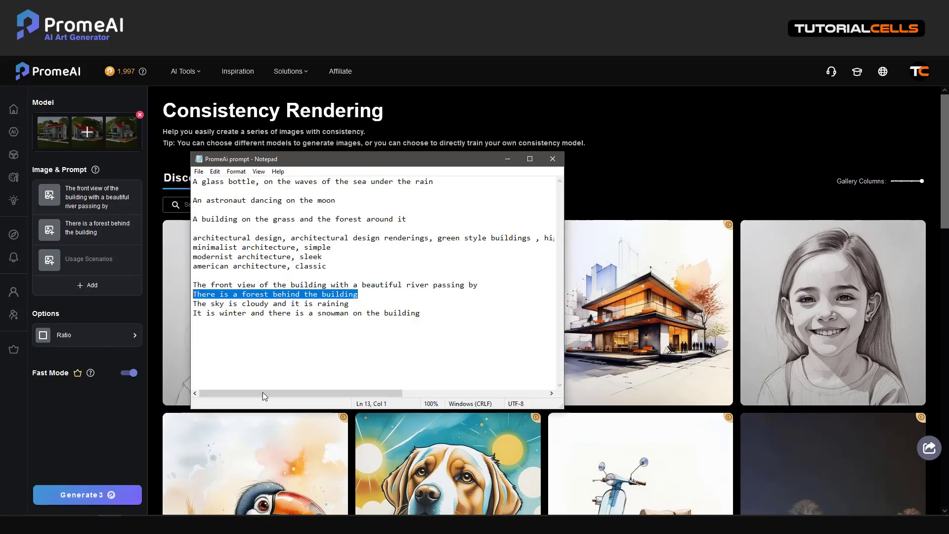
click(351, 303)
drag(350, 304, 193, 303)
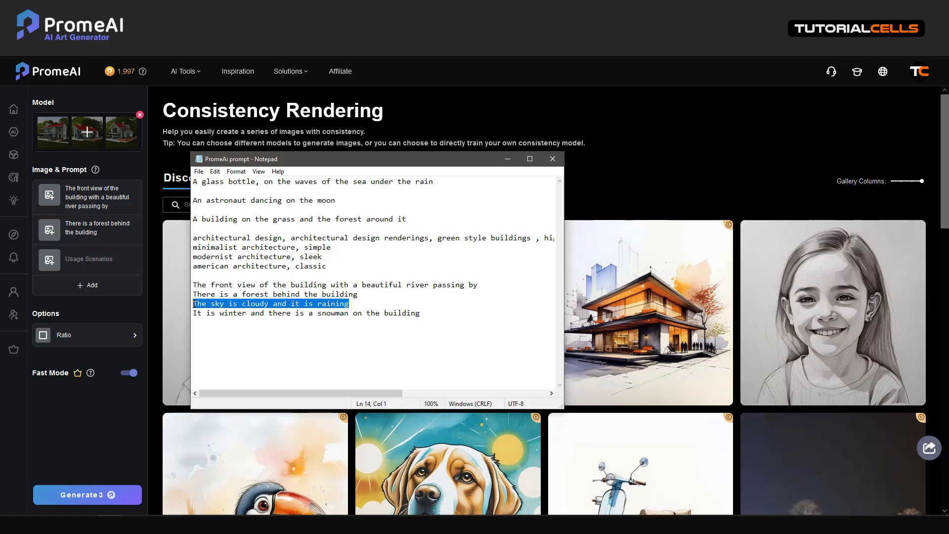
click(89, 259)
key(ctrl+v)
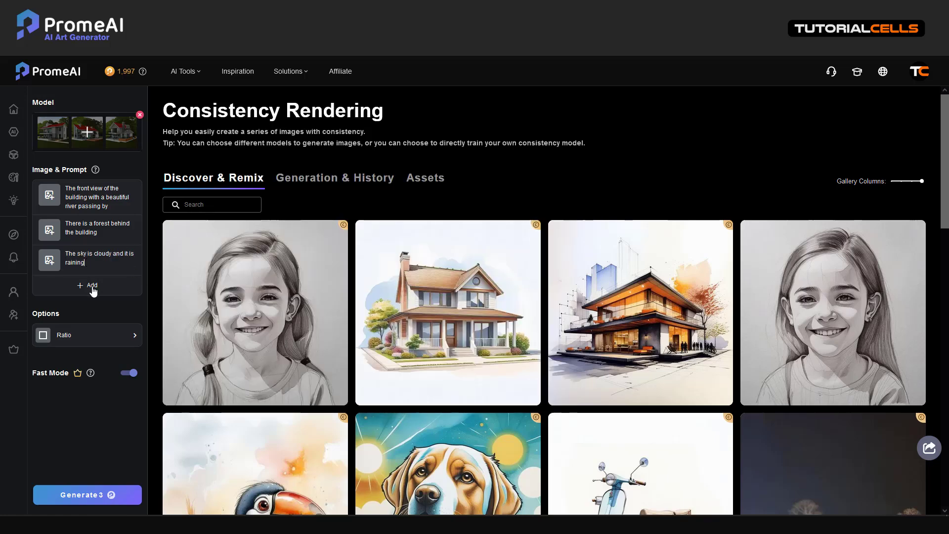
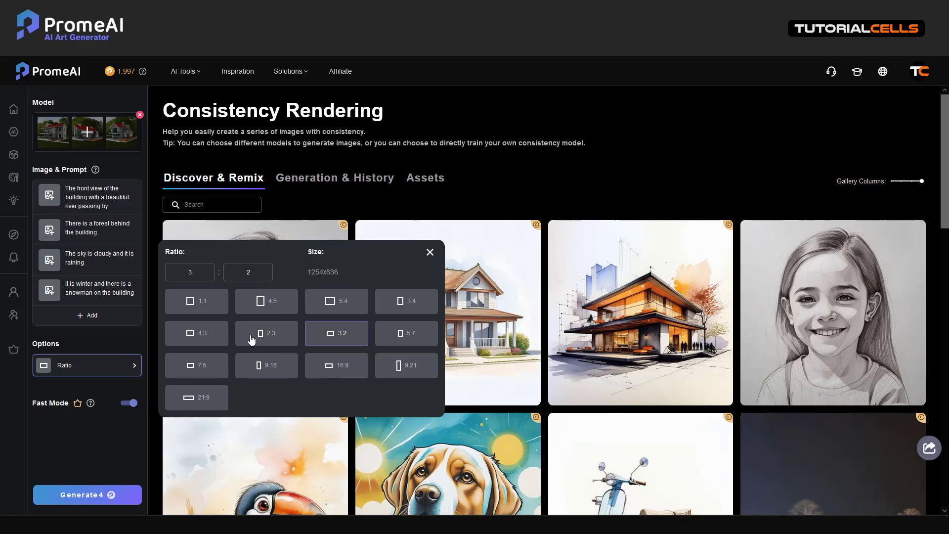
- Try the 21:9 ratio, set the image ratio to 1:1 and generate the four renderings
click(221, 398)
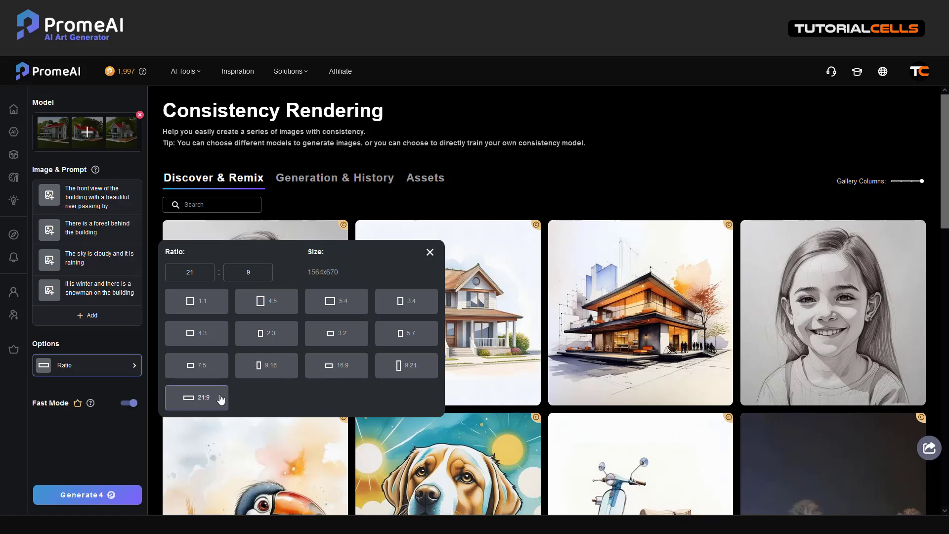
click(208, 309)
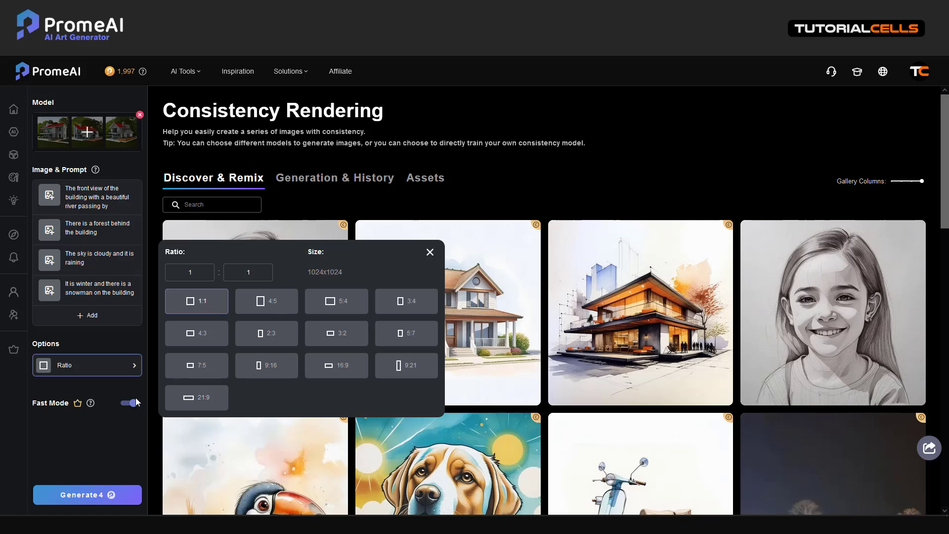
click(101, 498)
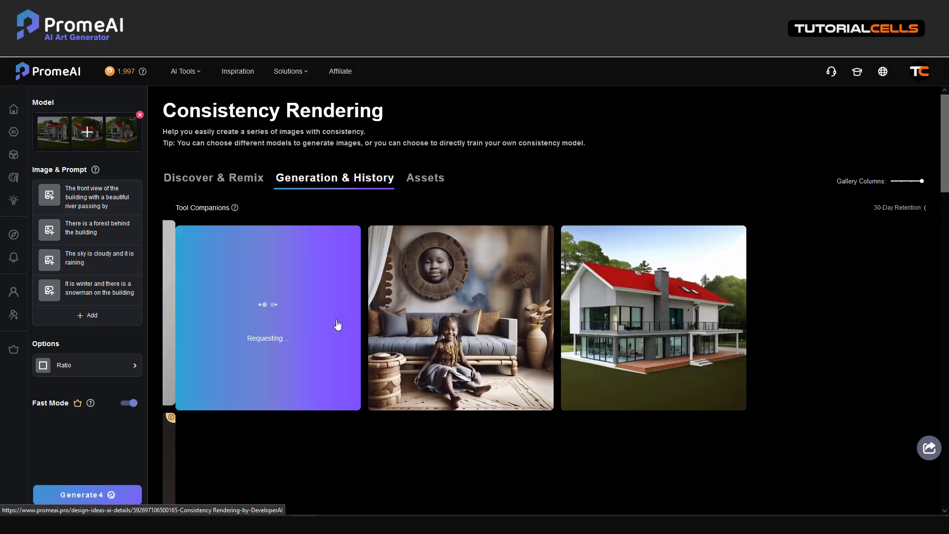
- Open the batch being generated to check its progress for each prompt, and close it again
click(338, 324)
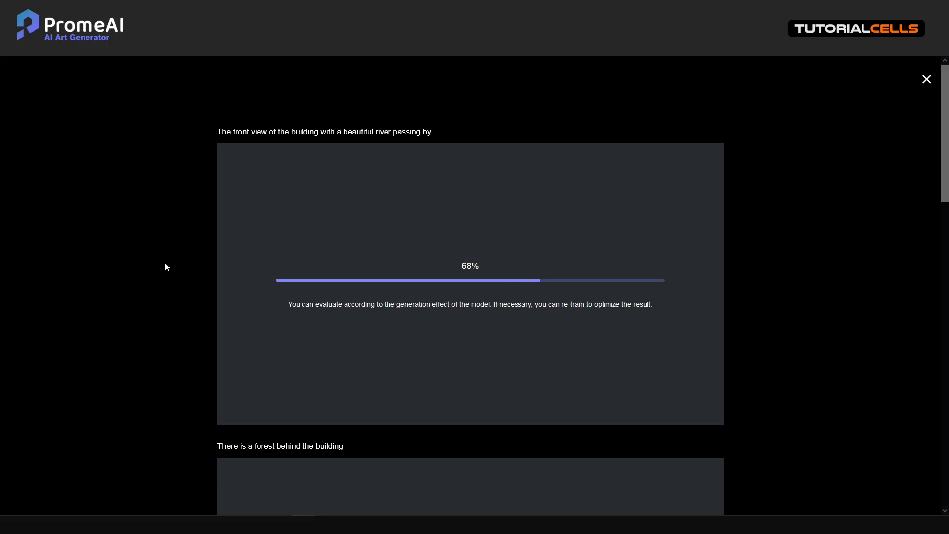
scroll(372, 256, down, 8)
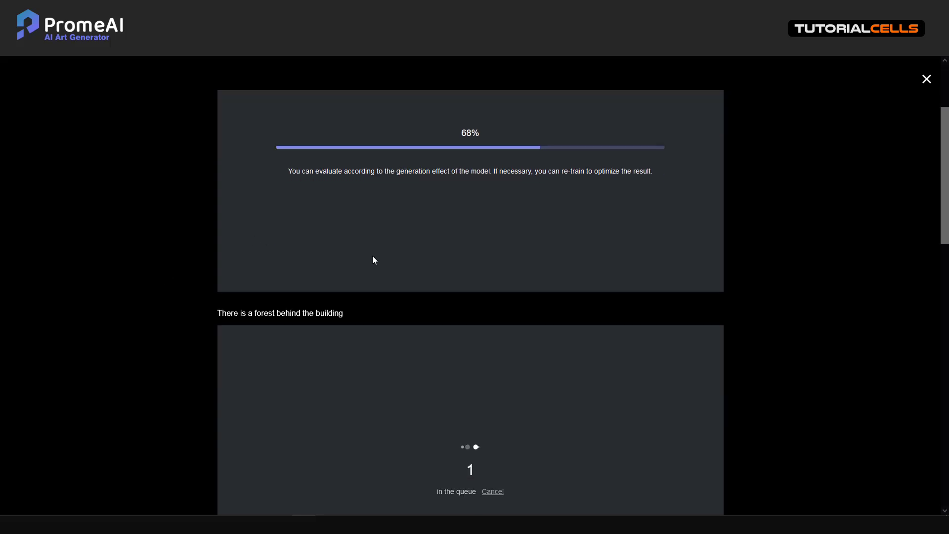
scroll(373, 259, up, 8)
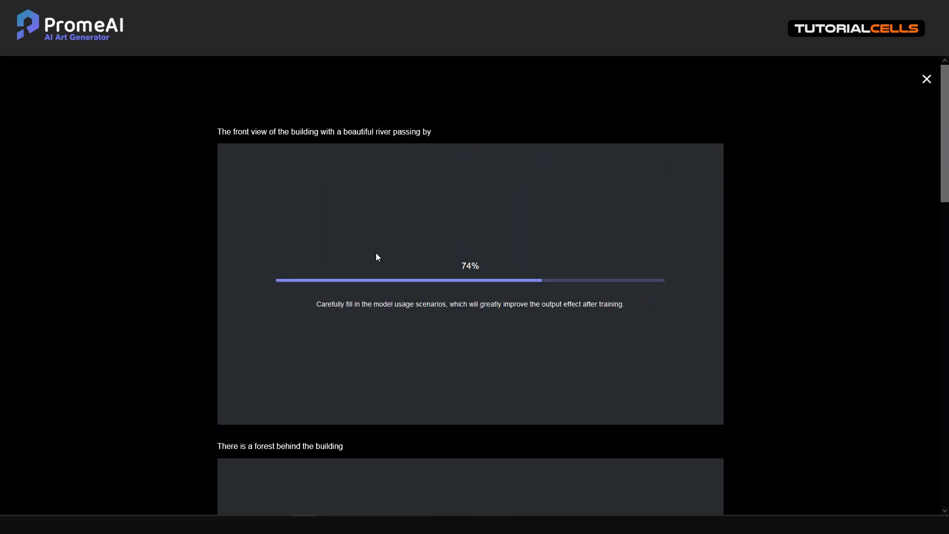
click(927, 80)
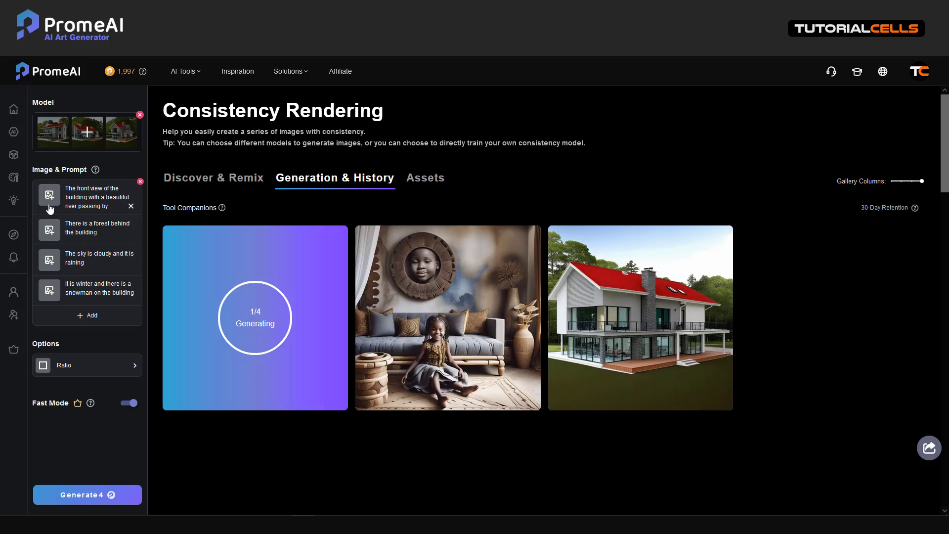
- Open the batch being generated and examine the rendering for the front view with a river passing by
click(209, 305)
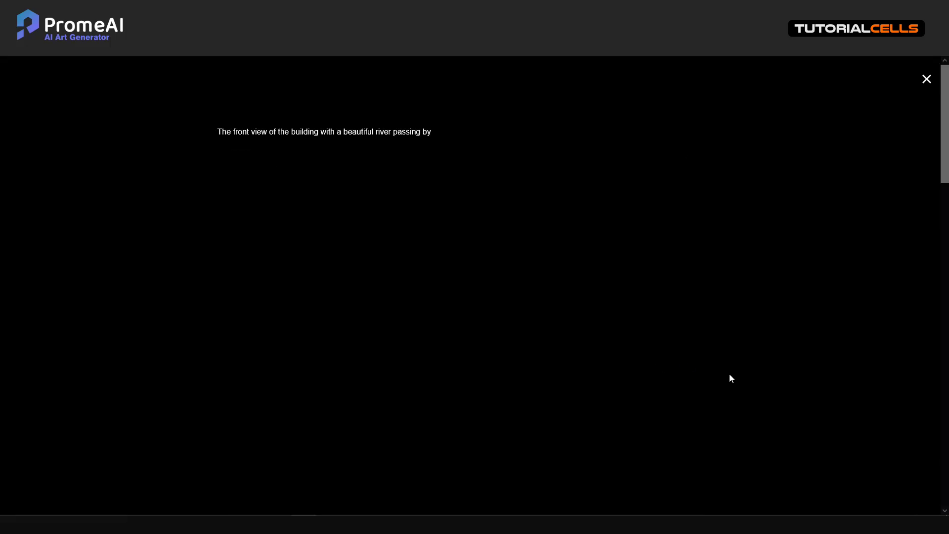
scroll(802, 363, down, 5)
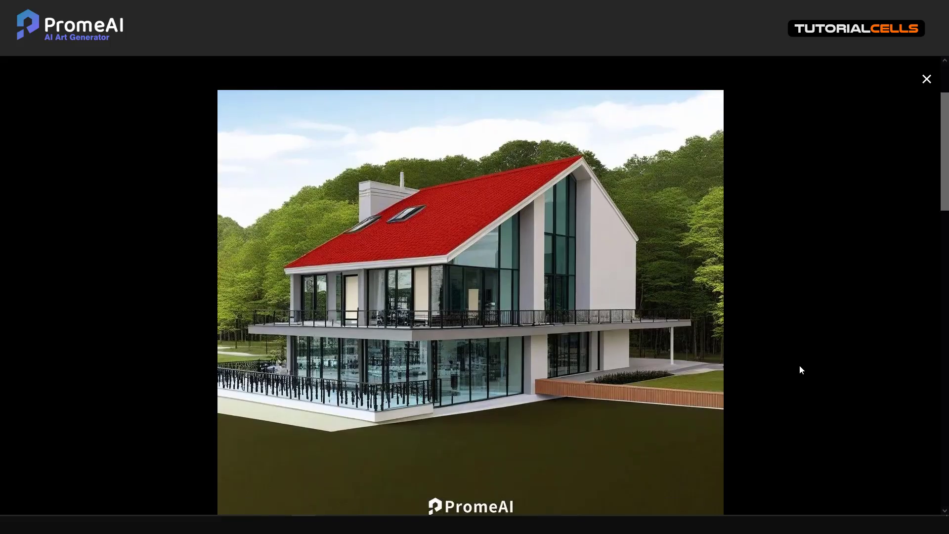
scroll(799, 366, up, 5)
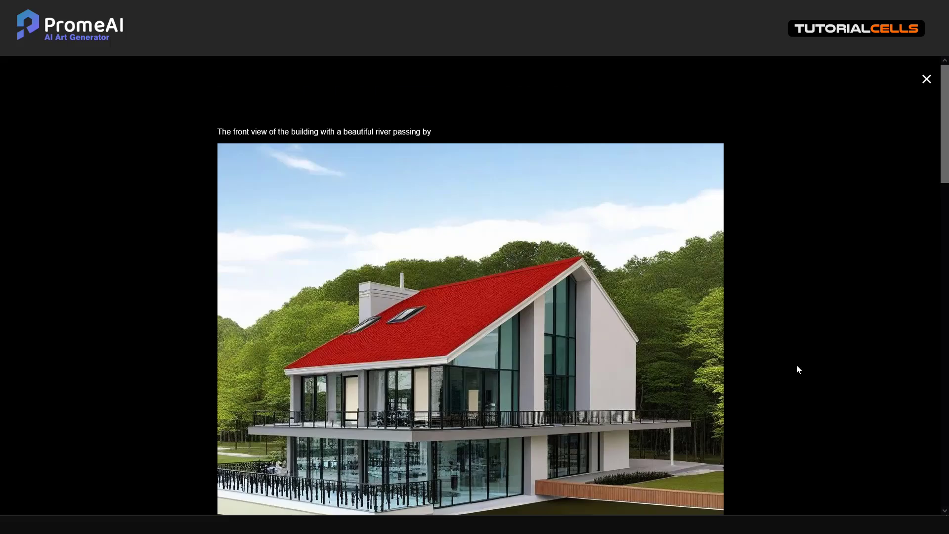
scroll(796, 365, down, 2)
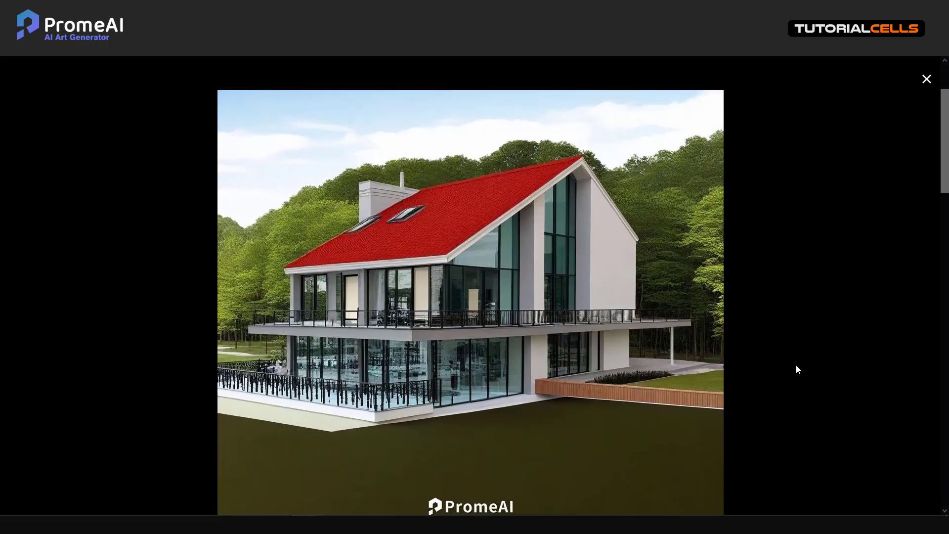
scroll(796, 368, up, 2)
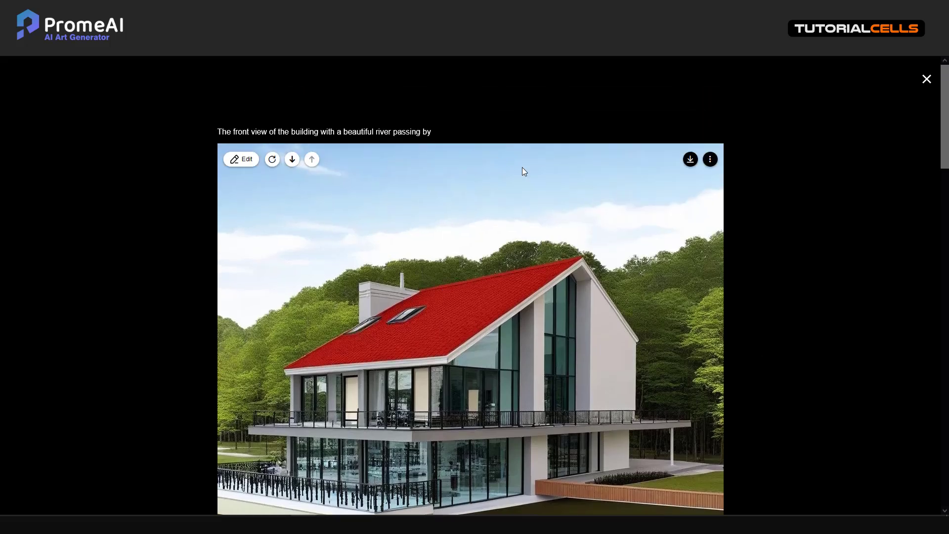
scroll(522, 219, down, 1)
- Examine the renderings for the forest behind the building and for the cloudy, rainy sky
scroll(521, 219, down, 9)
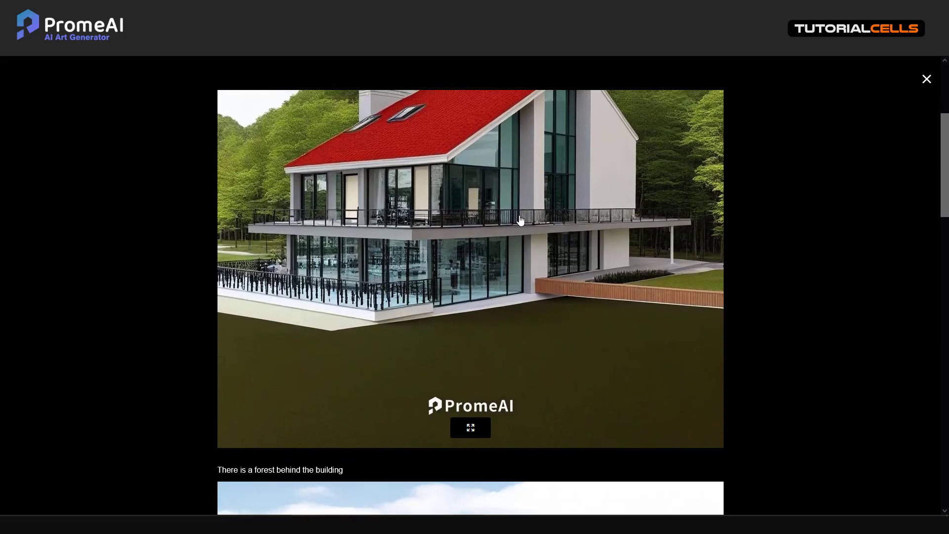
scroll(520, 221, up, 1)
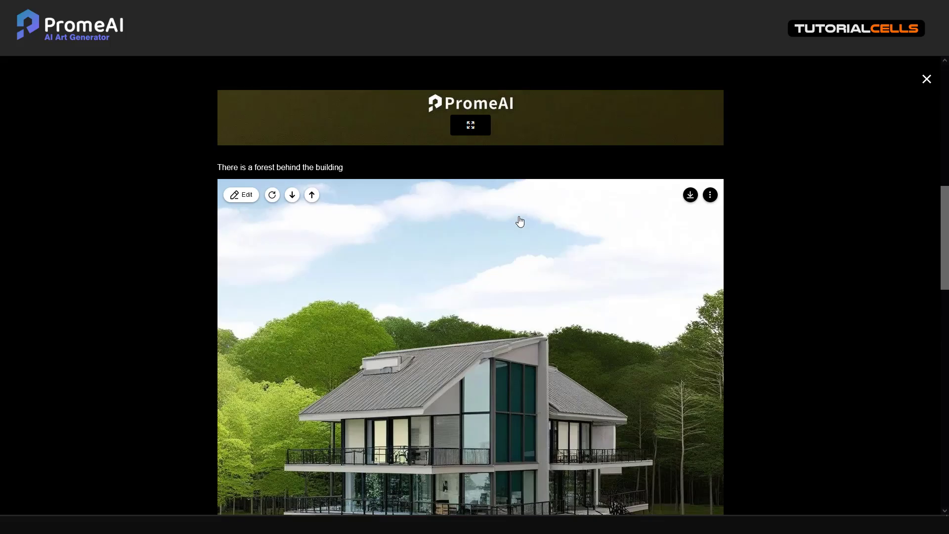
scroll(322, 181, down, 2)
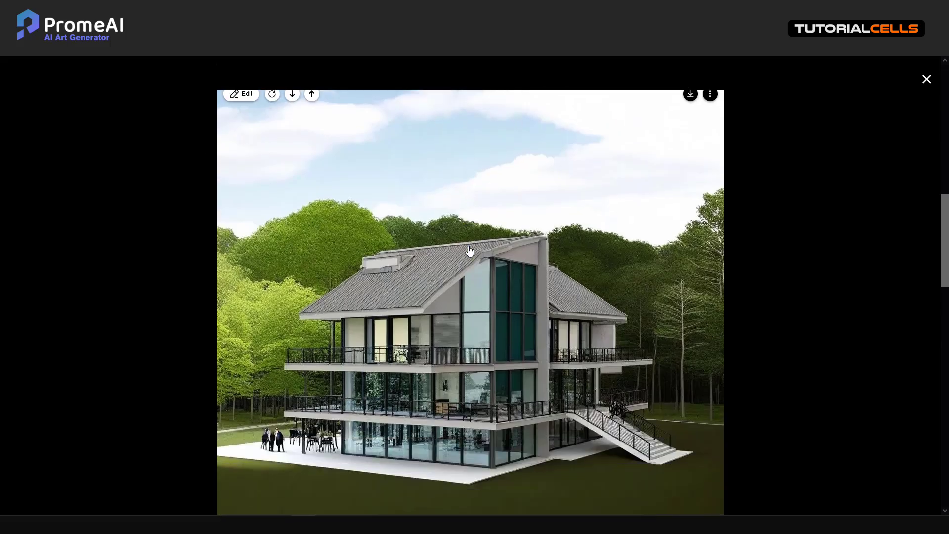
scroll(451, 242, down, 7)
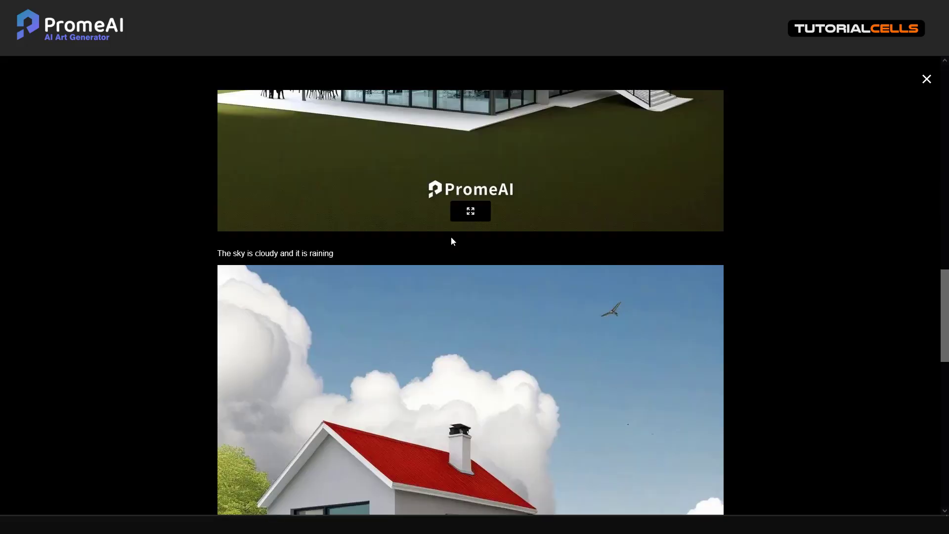
scroll(451, 241, down, 7)
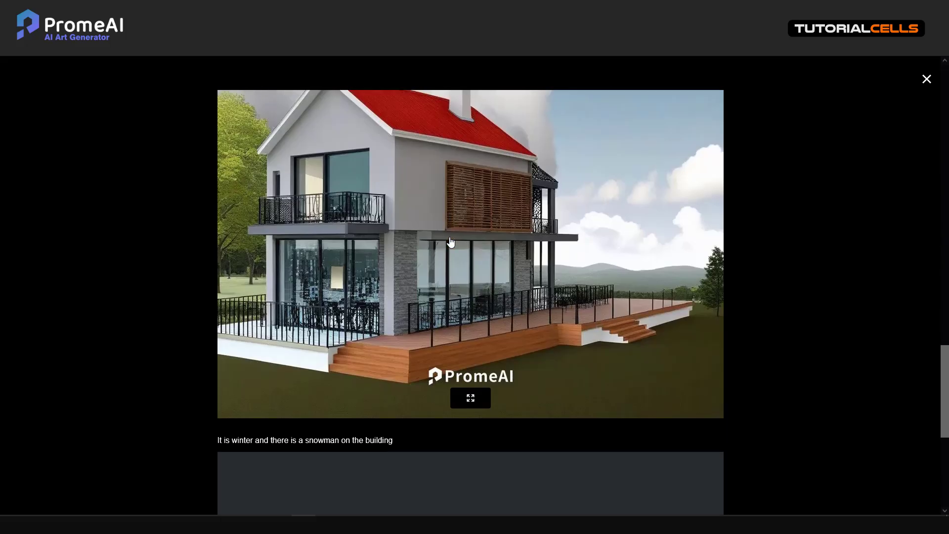
scroll(343, 243, up, 4)
scroll(549, 252, down, 5)
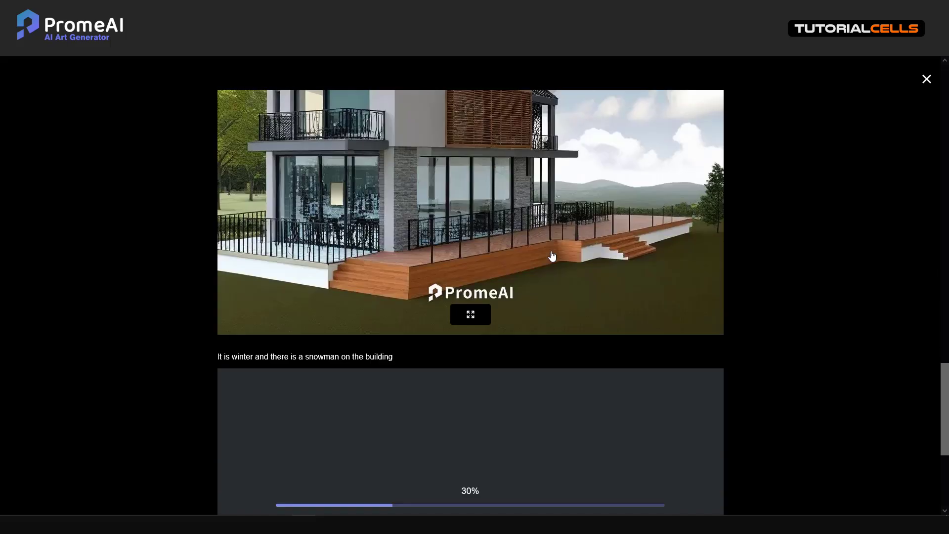
- Check the progress of the winter snowman prompt and examine its rendering
scroll(552, 255, down, 3)
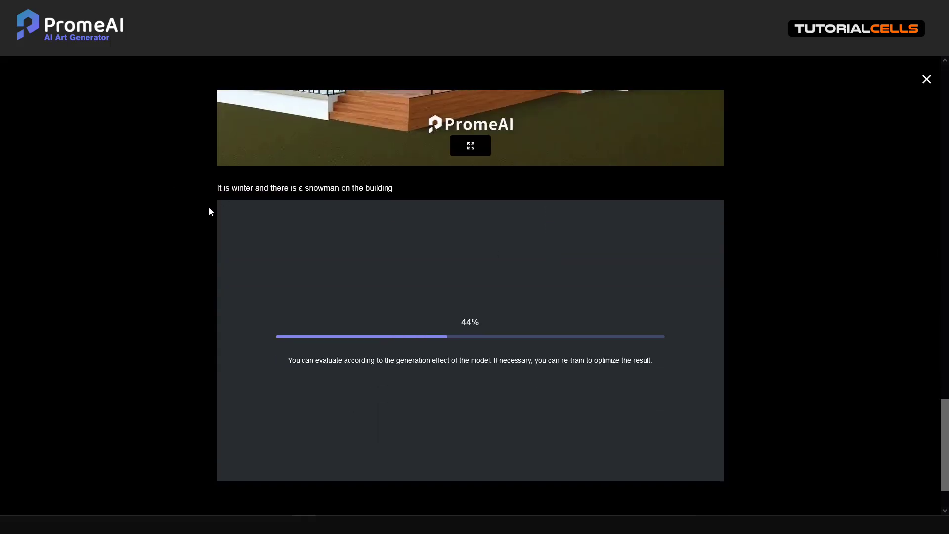
scroll(220, 227, up, 5)
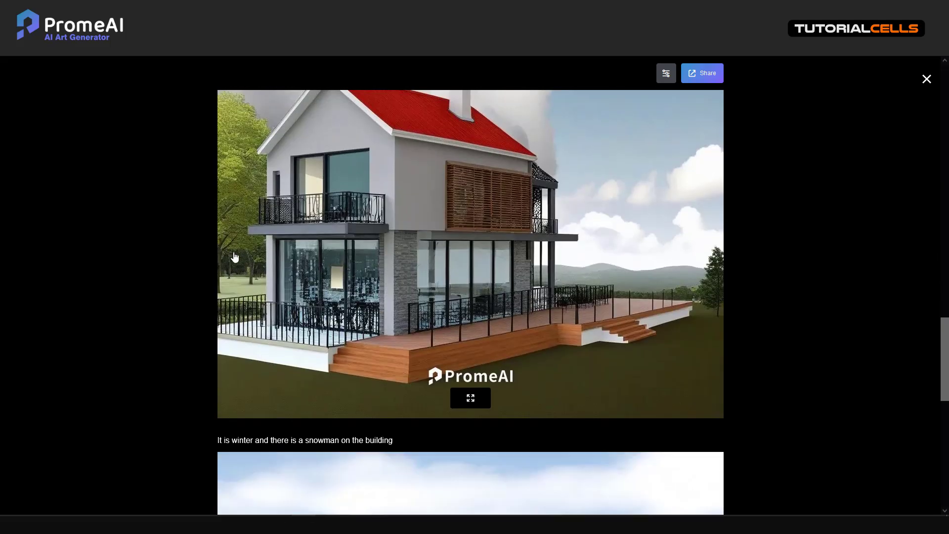
scroll(235, 257, down, 5)
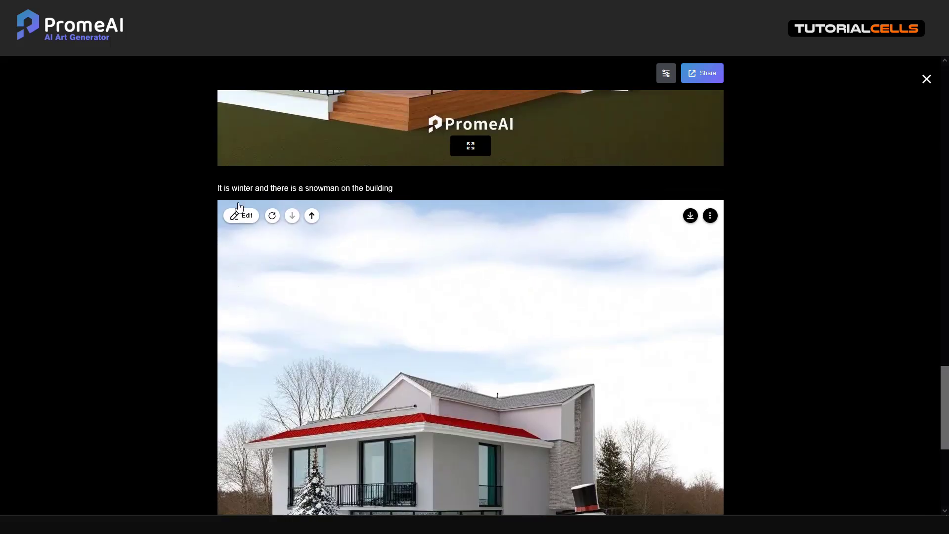
scroll(395, 203, down, 5)
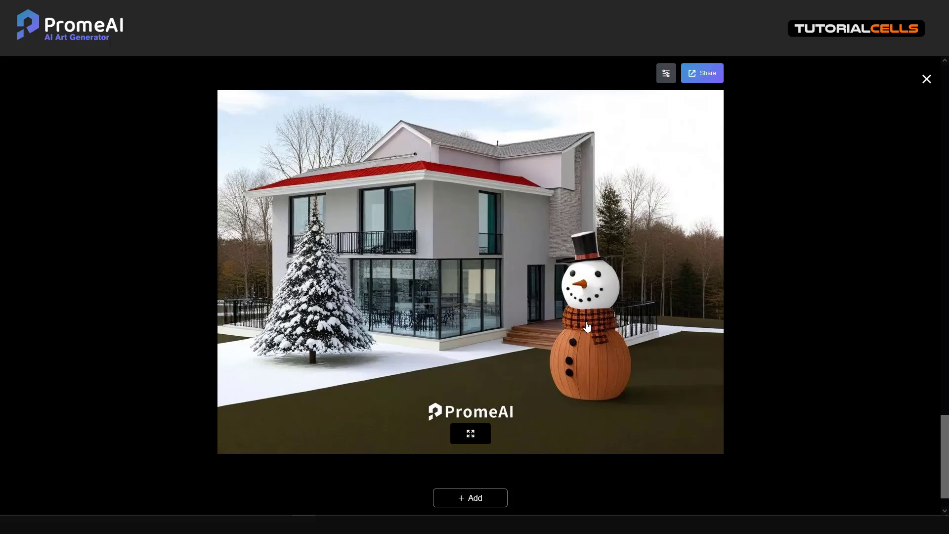
scroll(585, 324, up, 4)
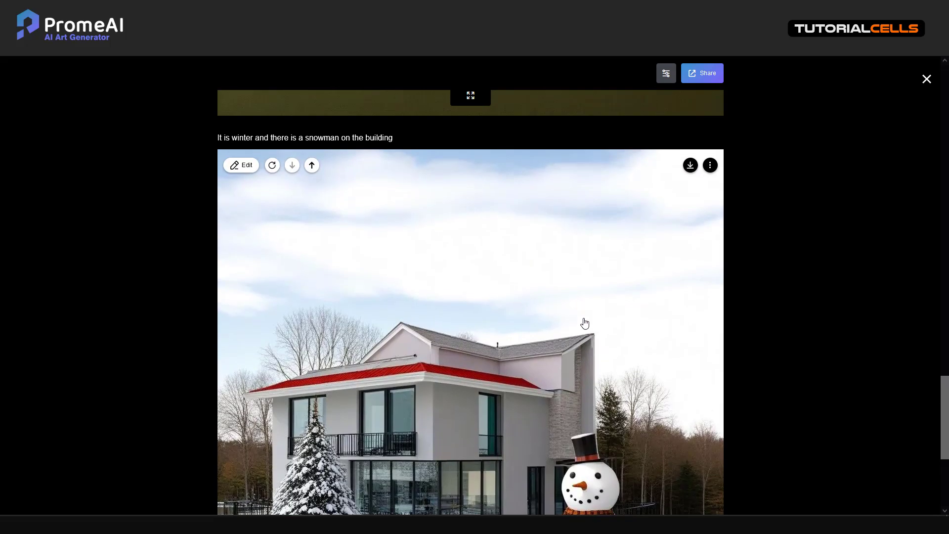
- Look back through the renderings up to the front view, and close the batch
scroll(585, 324, up, 20)
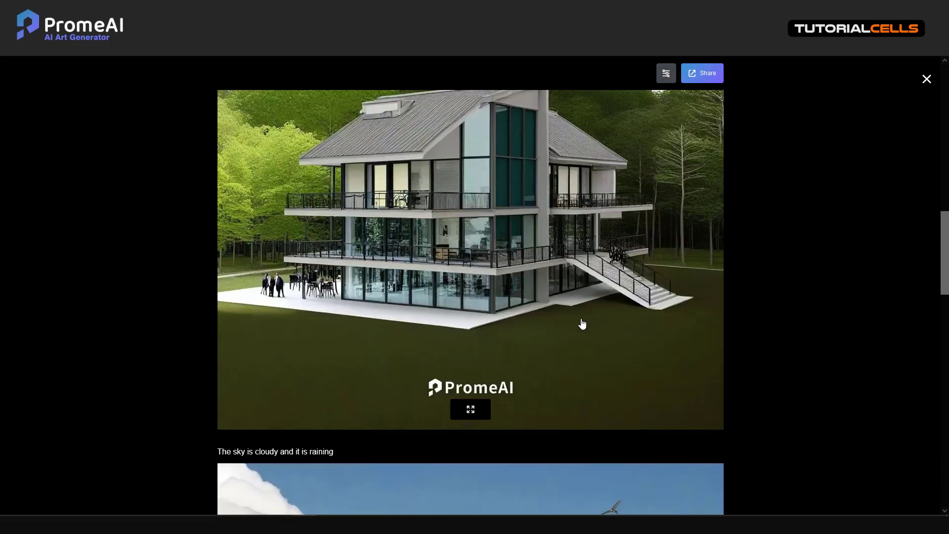
scroll(582, 324, up, 3)
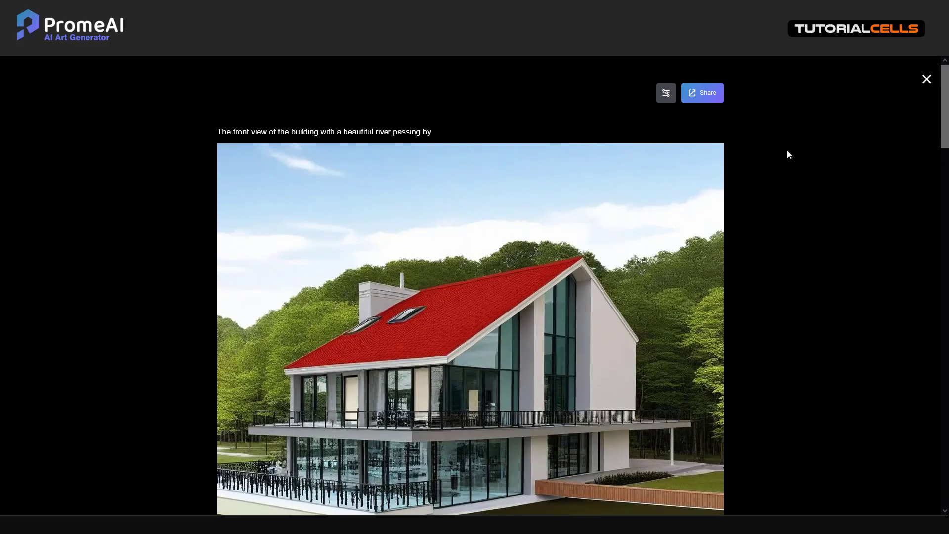
click(689, 161)
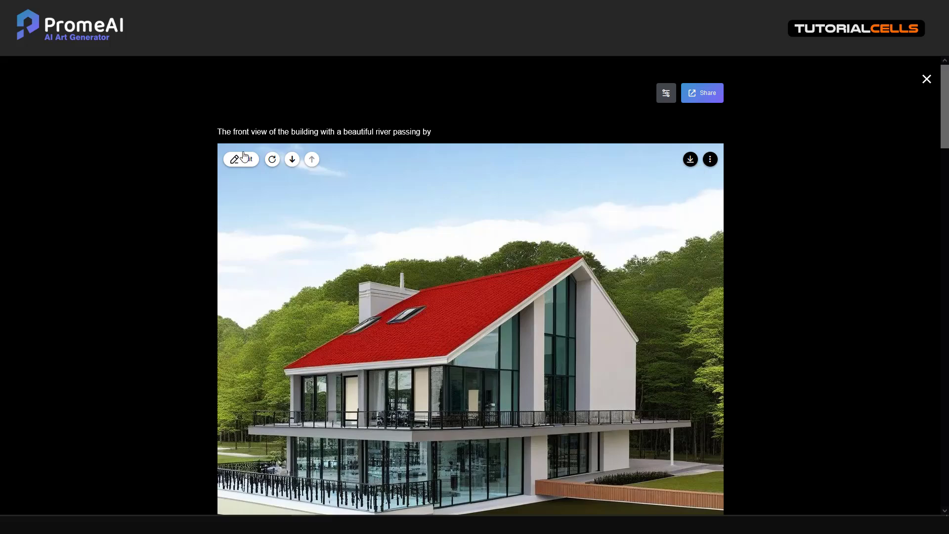
click(926, 79)
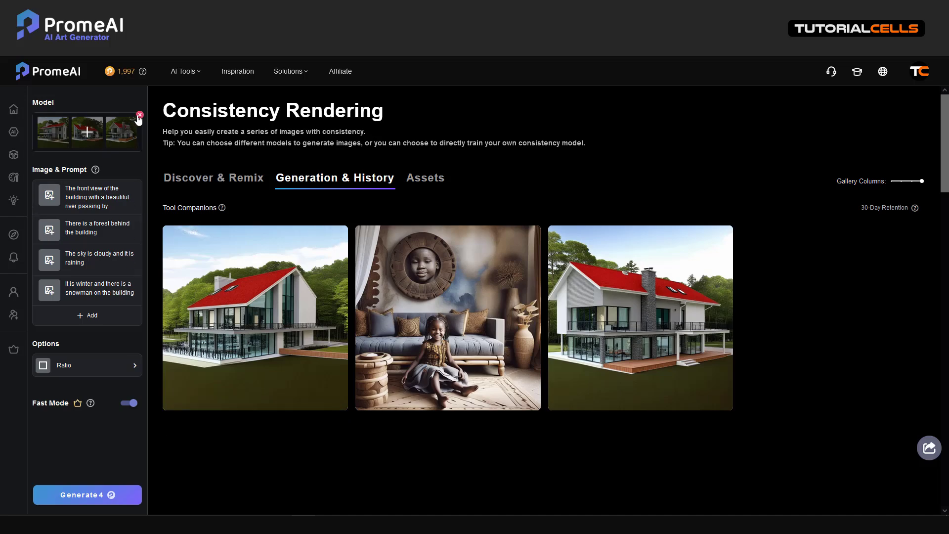
- Start a fresh Consistency Rendering and choose the featured "Architecture Model" as the model
click(13, 131)
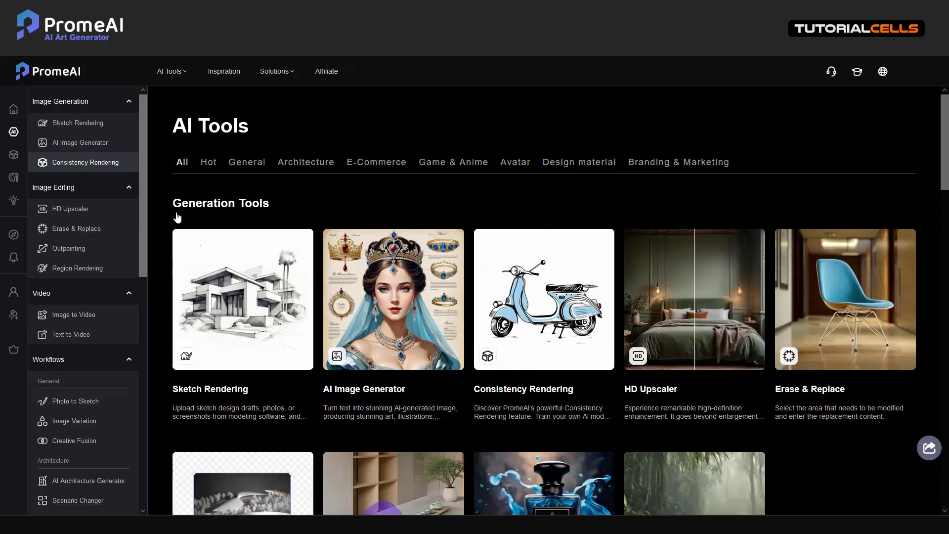
click(121, 168)
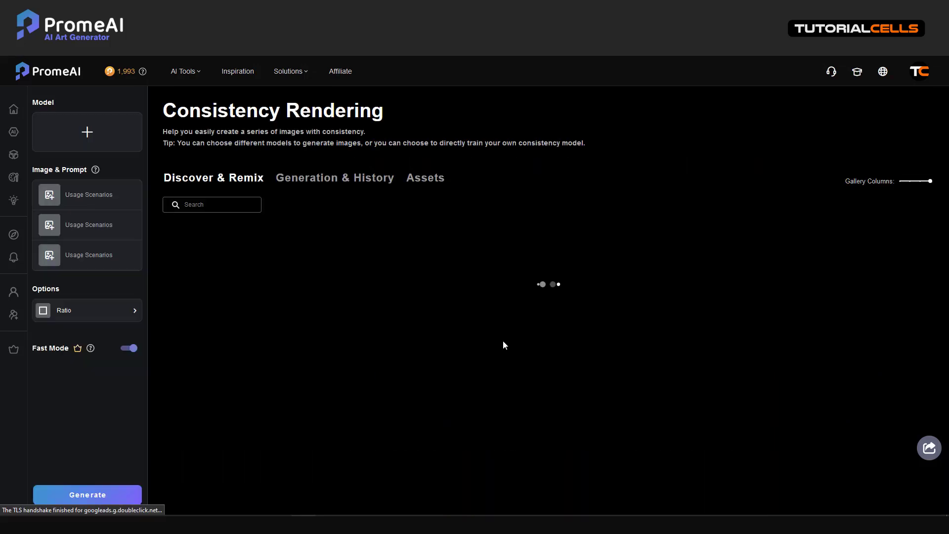
click(88, 141)
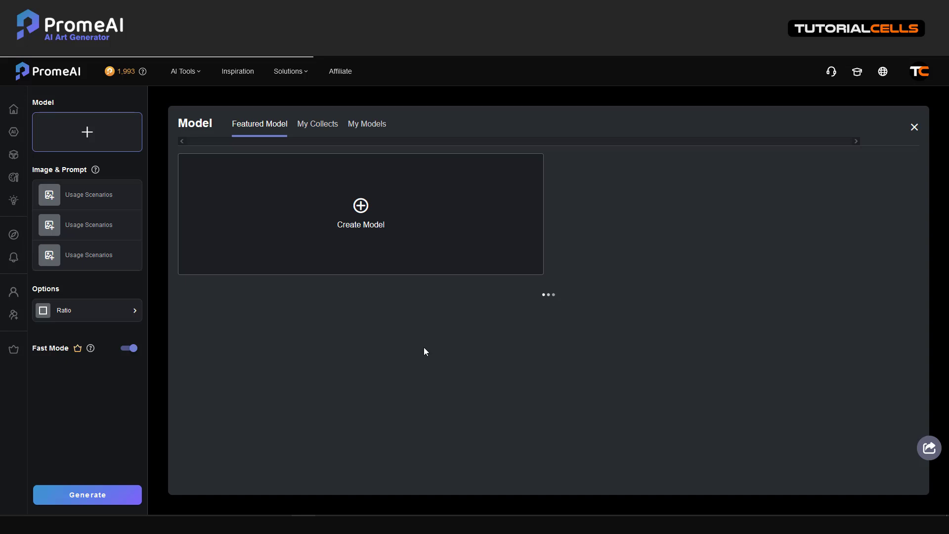
scroll(423, 347, down, 2)
scroll(423, 347, down, 12)
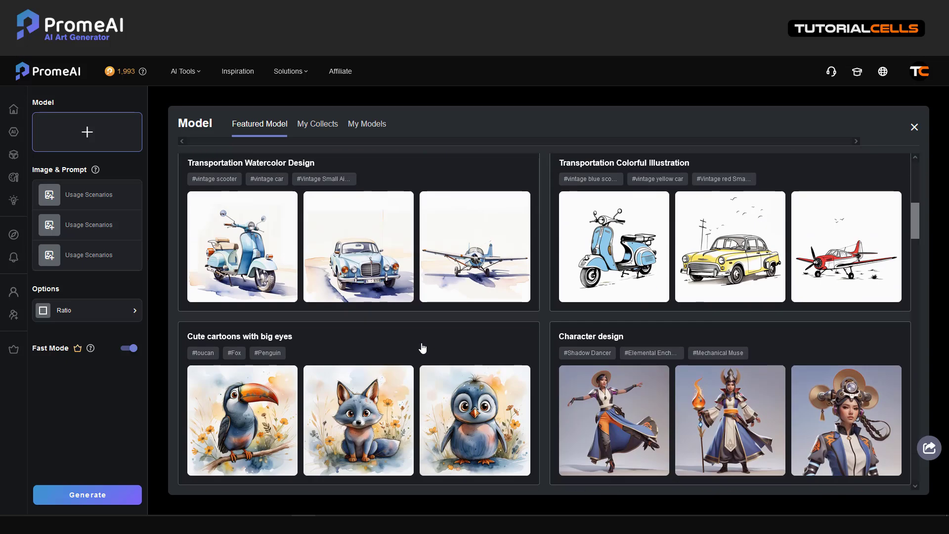
scroll(423, 347, down, 2)
scroll(420, 350, up, 1)
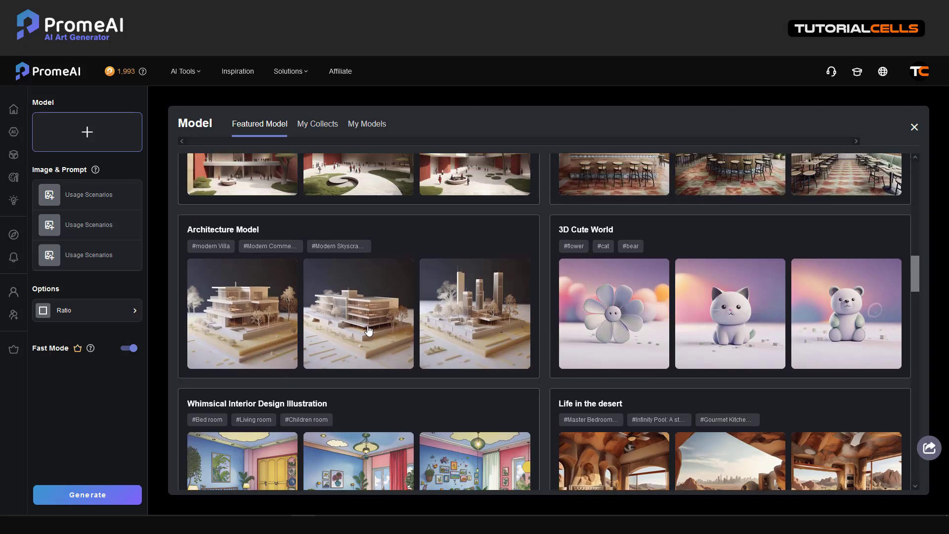
click(269, 234)
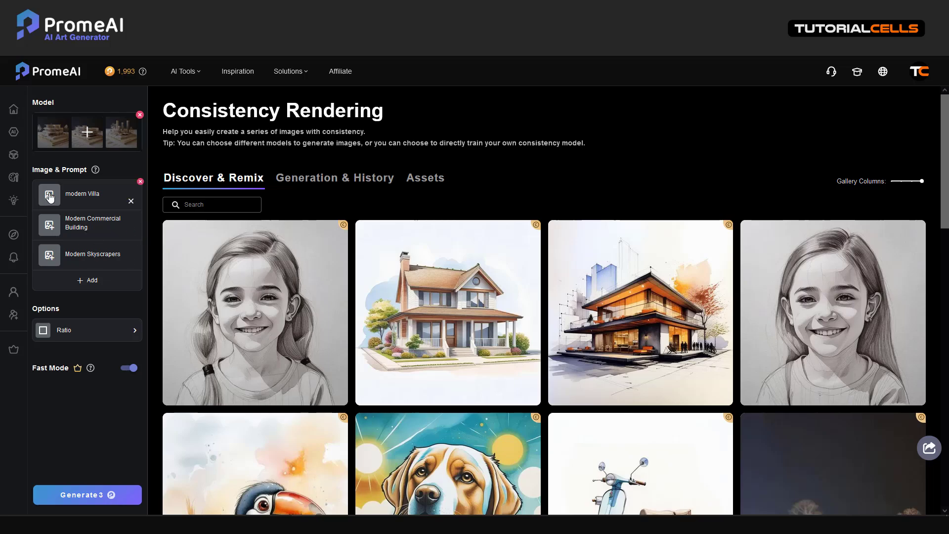
- Assign the red-roofed house image to the modern Villa, Modern Commercial Building and Modern Skyscrapers prompts
click(49, 196)
click(590, 224)
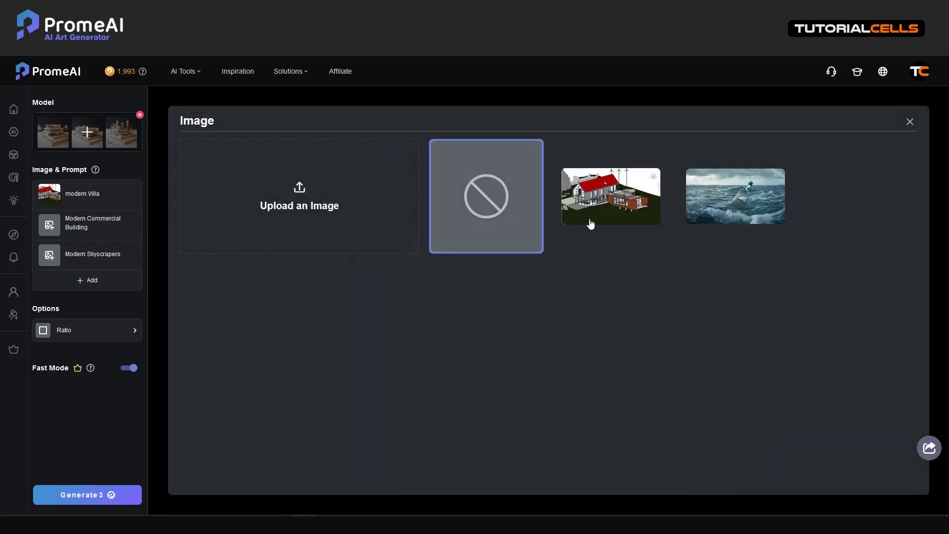
click(49, 226)
click(593, 221)
click(49, 255)
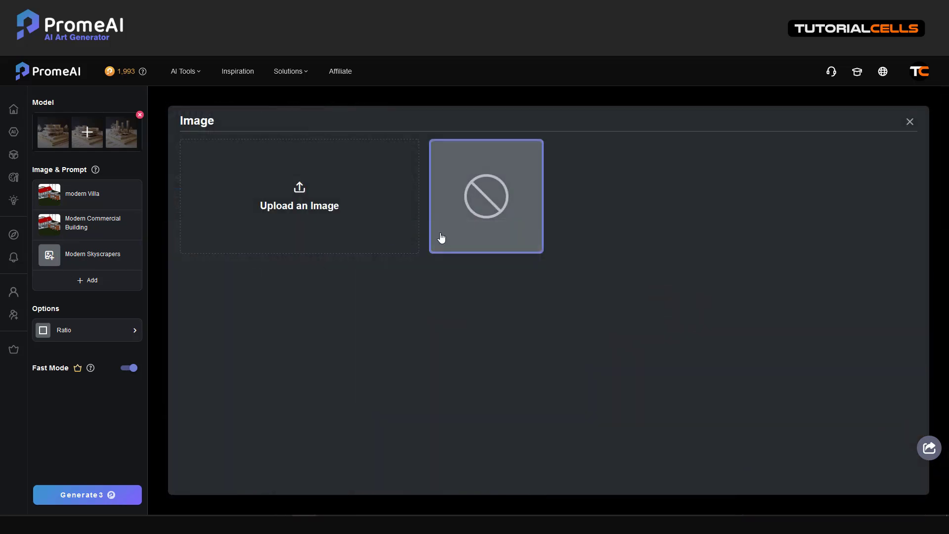
click(598, 210)
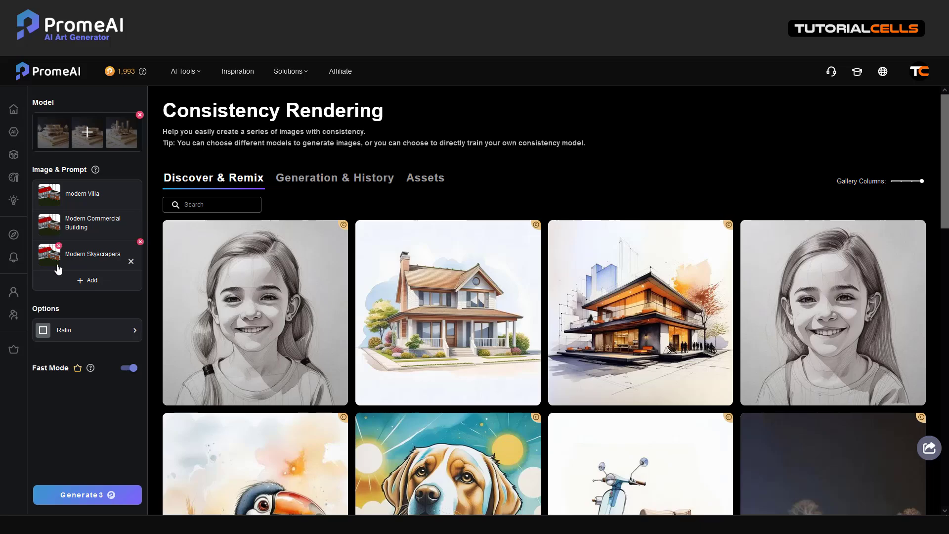
- Generate the three Architecture Model renderings and examine the results for the villa, commercial building and skyscraper prompts
click(81, 494)
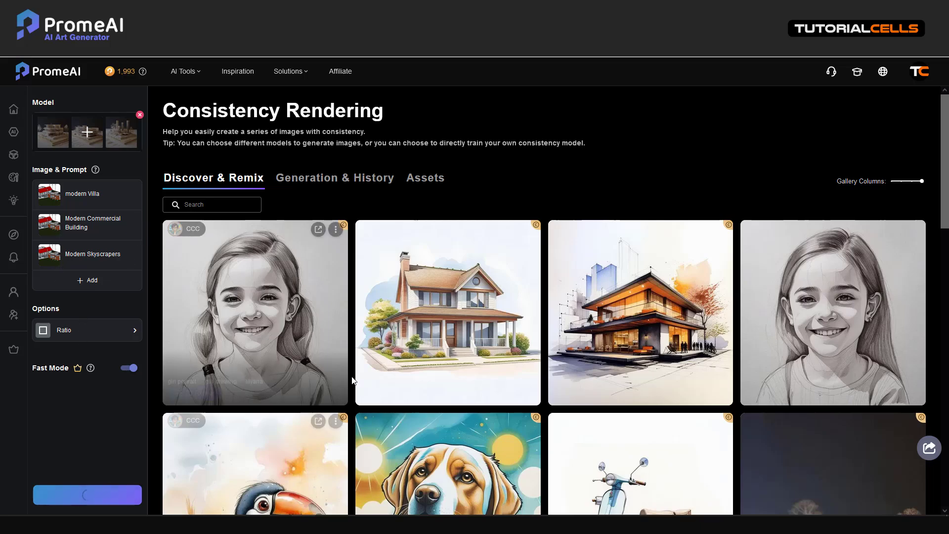
click(352, 376)
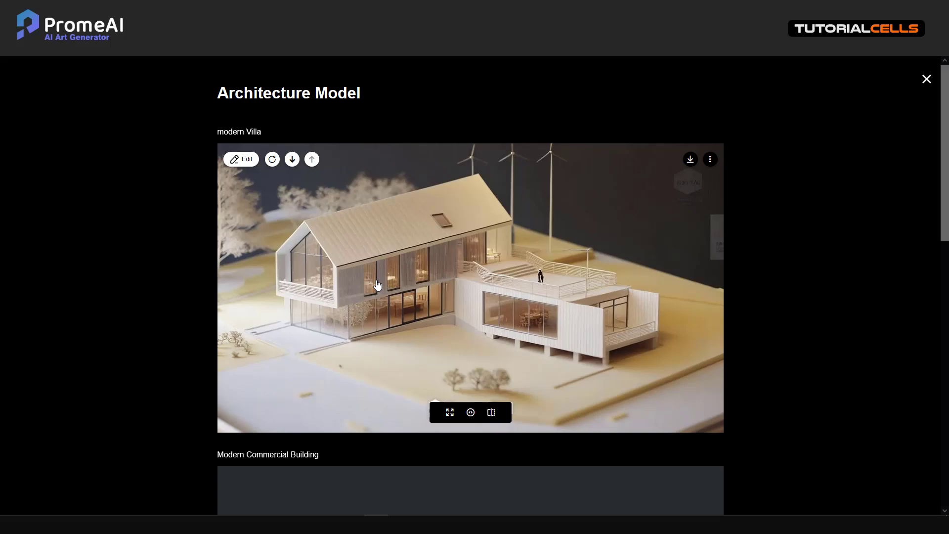
scroll(377, 286, down, 6)
scroll(376, 286, up, 5)
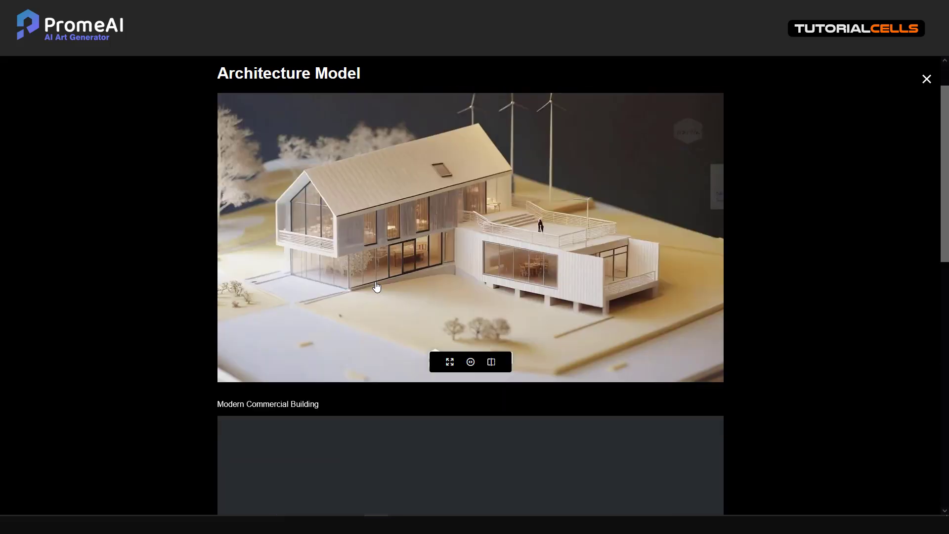
scroll(377, 285, up, 1)
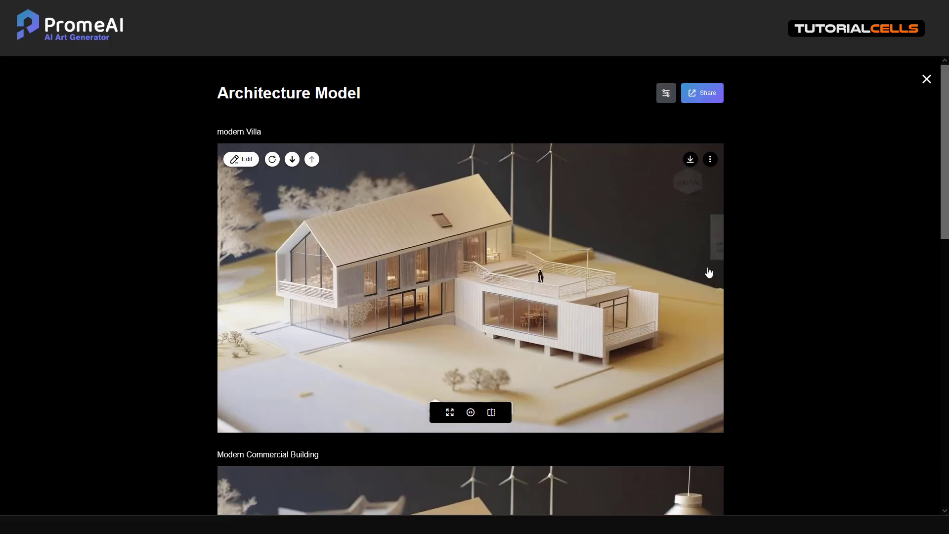
scroll(454, 229, down, 7)
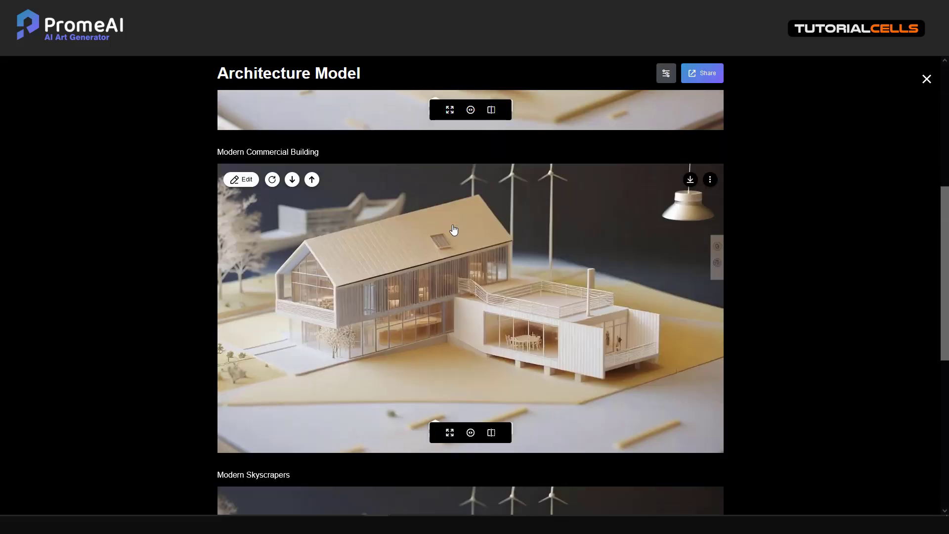
scroll(453, 228, down, 6)
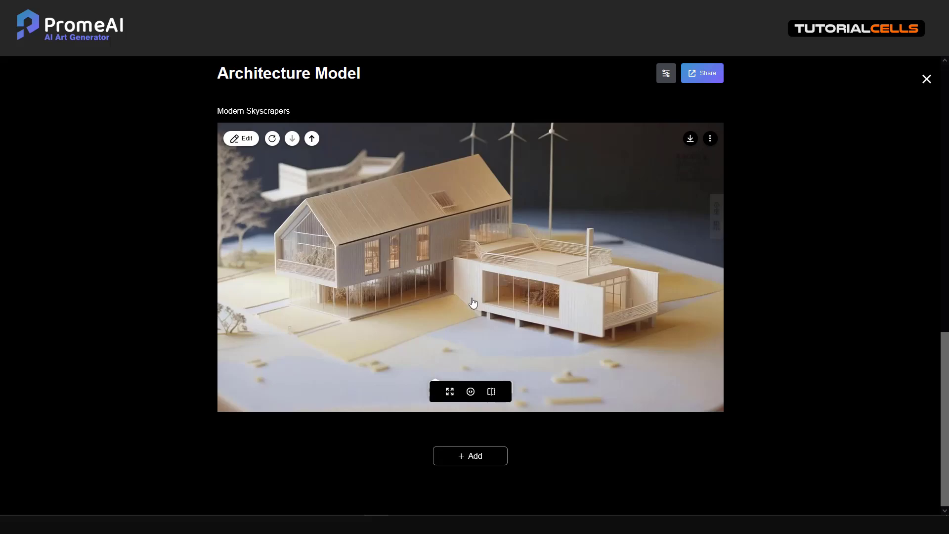
- Review the Architecture Model renderings from the skyscraper back up to the villa, and close the batch
scroll(601, 324, up, 5)
scroll(639, 318, up, 3)
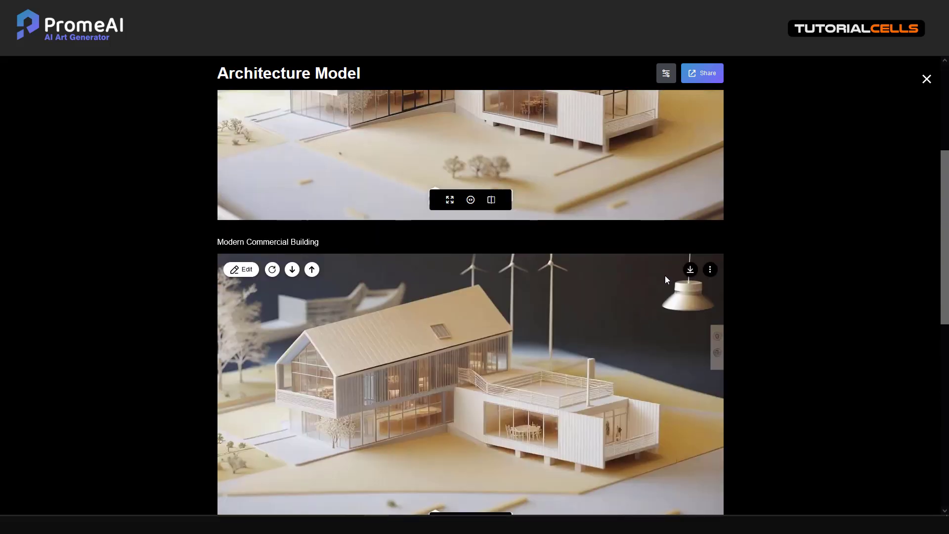
scroll(534, 342, down, 9)
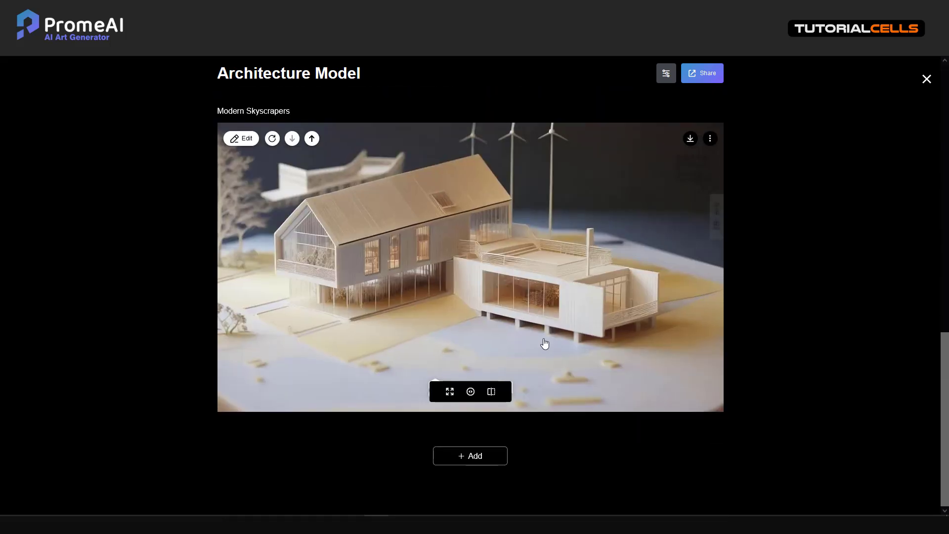
scroll(545, 343, up, 12)
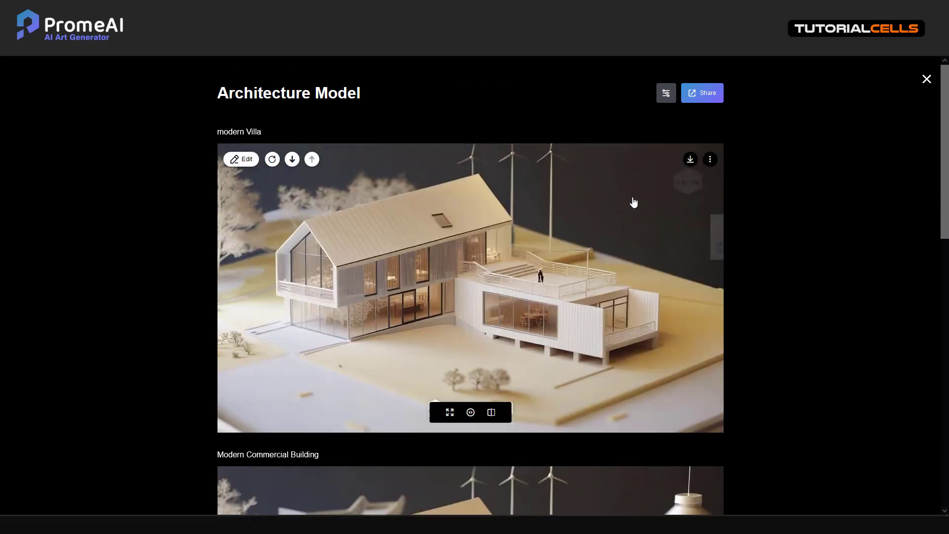
click(690, 163)
click(690, 165)
click(689, 163)
click(655, 198)
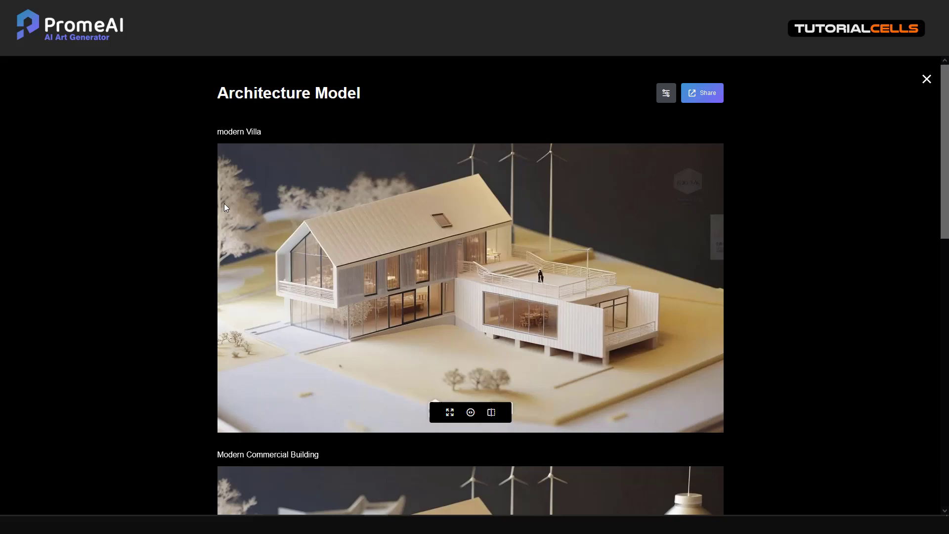
click(927, 79)
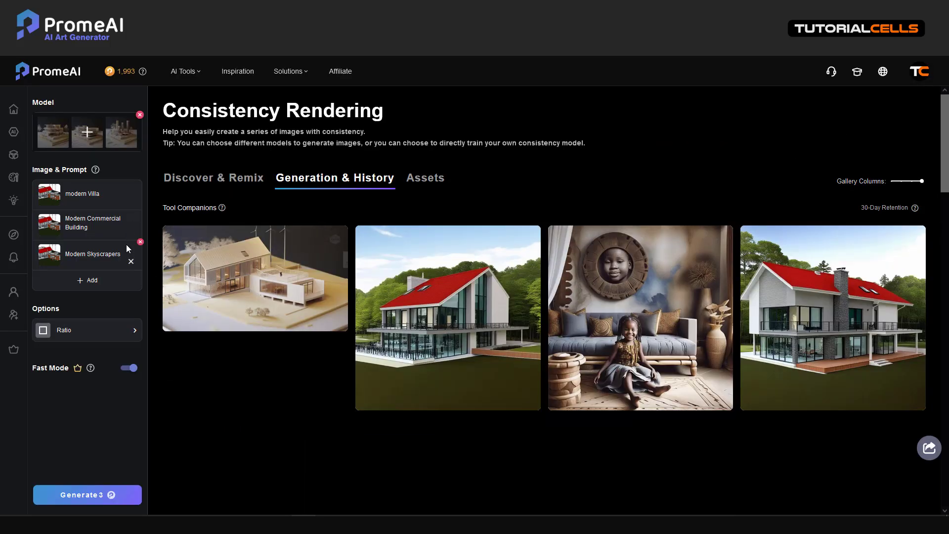
- Remove the Modern Skyscrapers and Modern Commercial Building prompts, keeping only modern Villa with its reference image
click(131, 262)
click(140, 242)
click(141, 212)
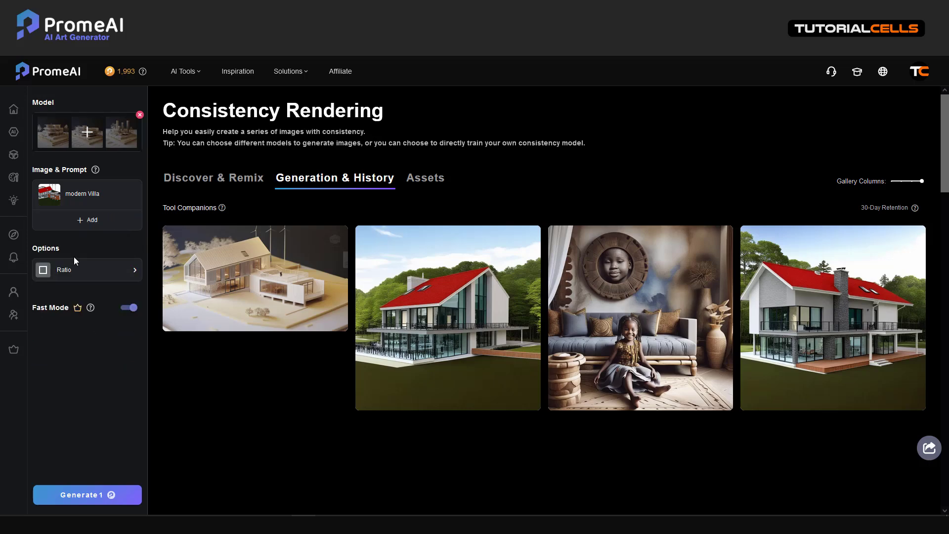
- Replace the model with the featured "Whimsical Interior Design Illustration" model
click(89, 141)
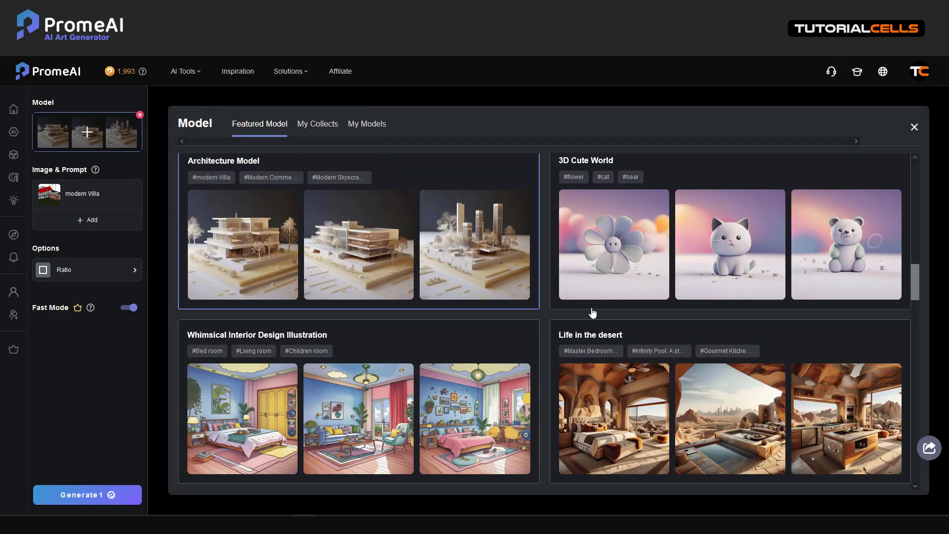
scroll(593, 312, down, 2)
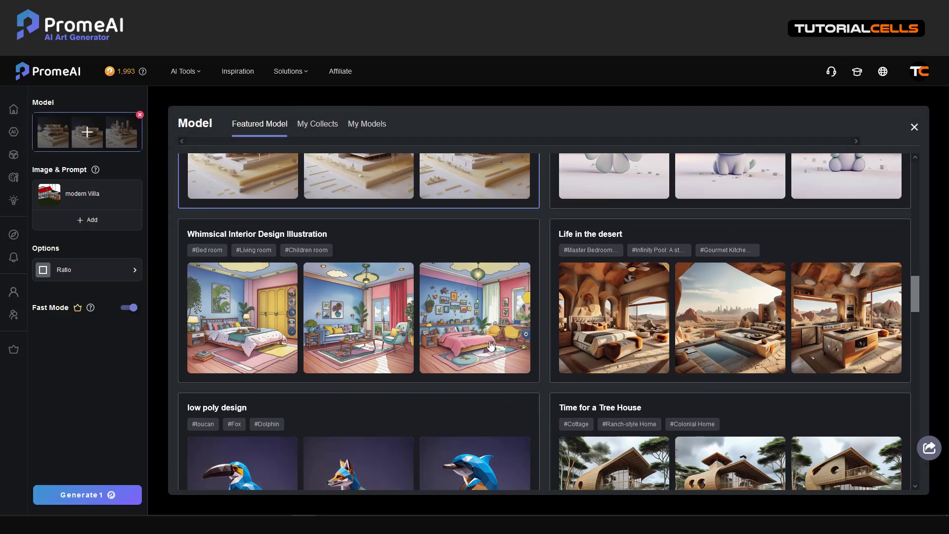
click(319, 242)
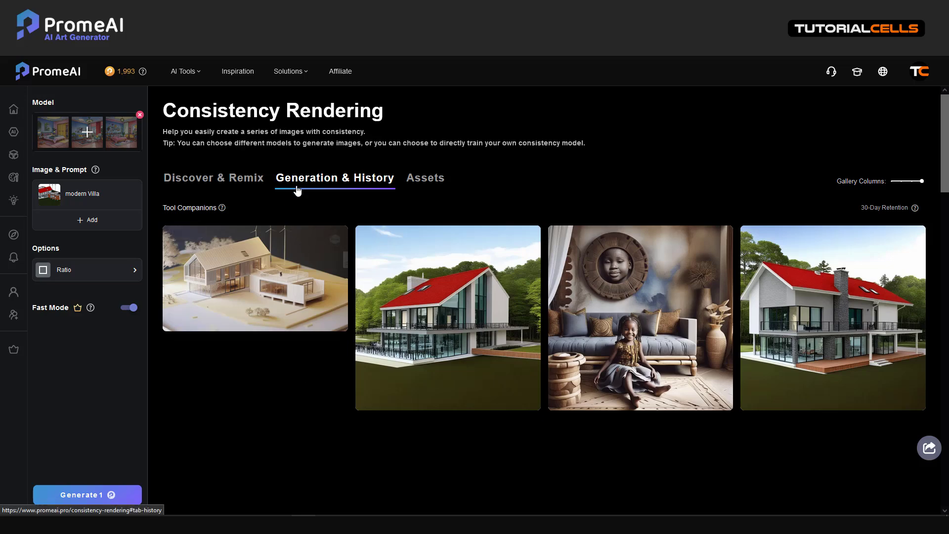
- Generate the modern Villa rendering with the whimsical model, and compare it with the earlier Architecture Model batch
mouse_move(291, 323)
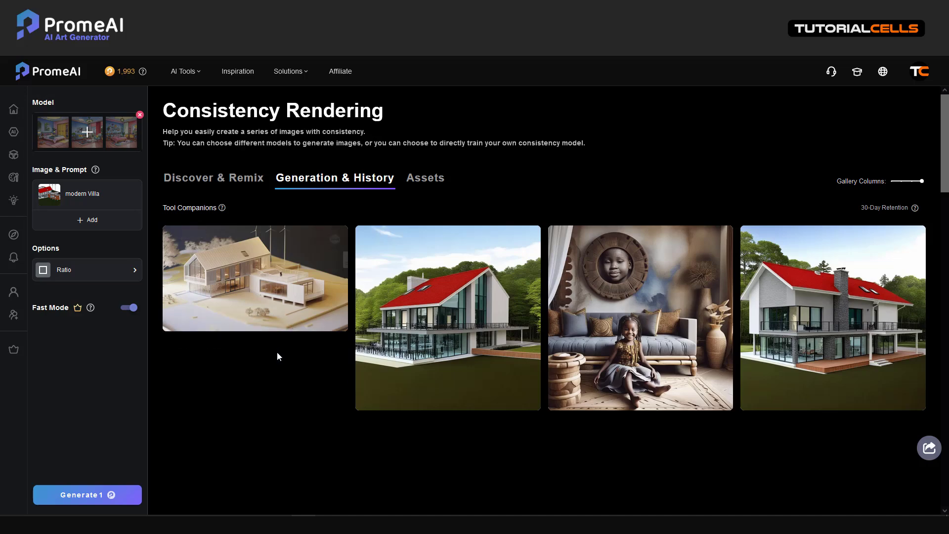
mouse_move(289, 295)
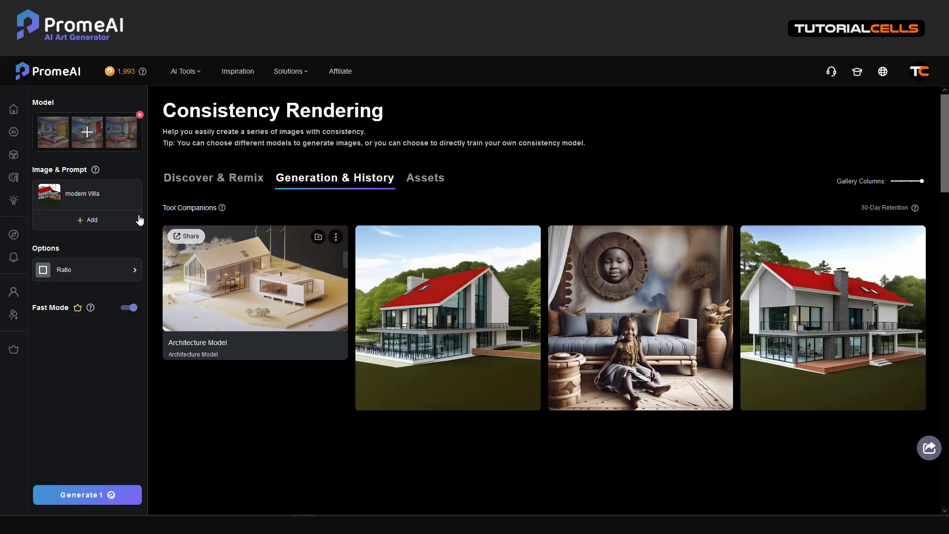
mouse_move(50, 197)
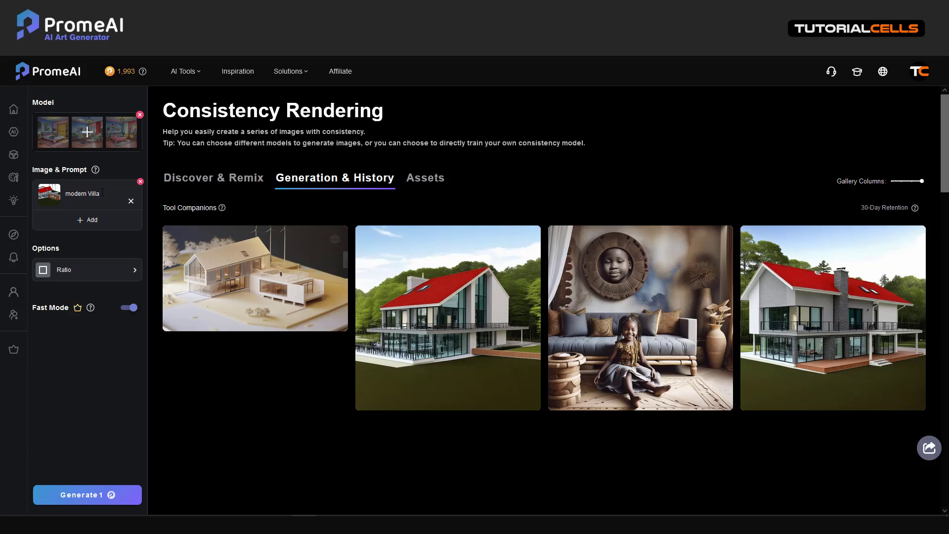
click(97, 493)
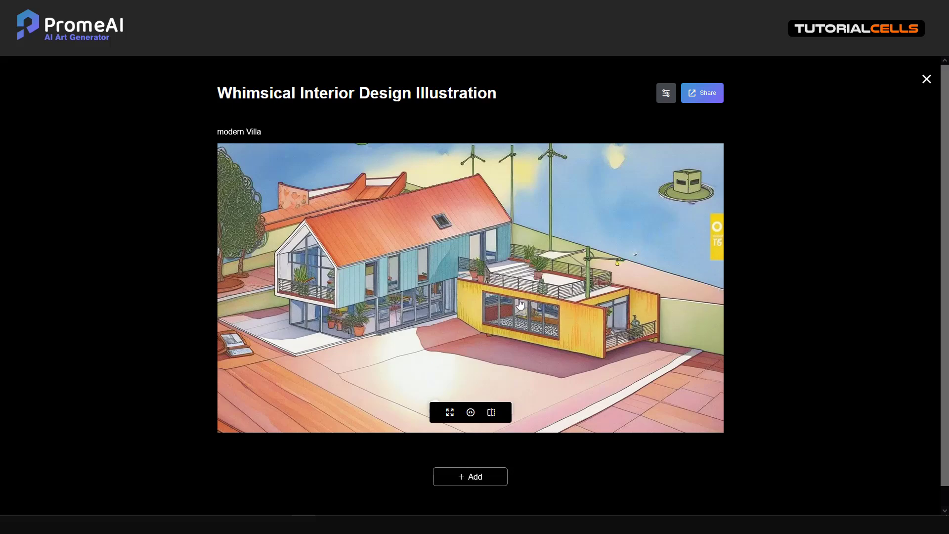
click(926, 79)
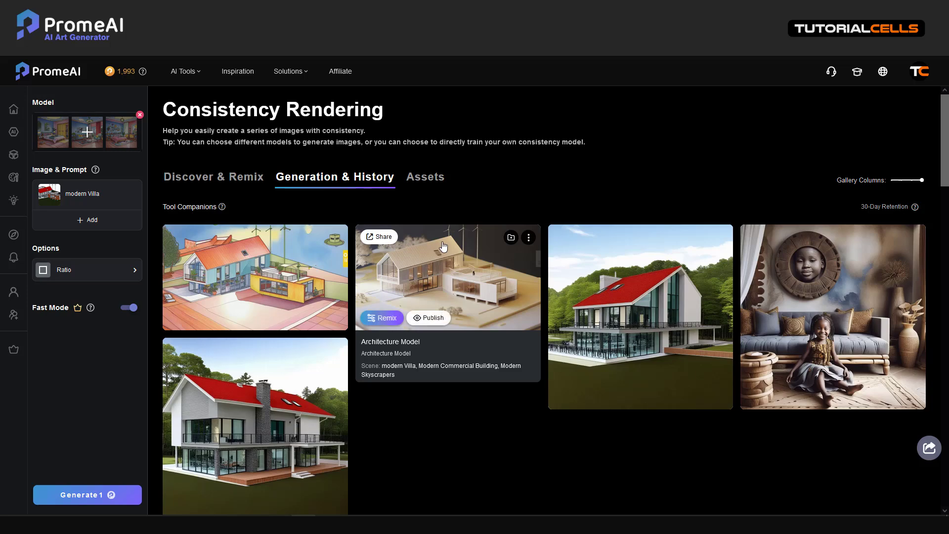
click(428, 274)
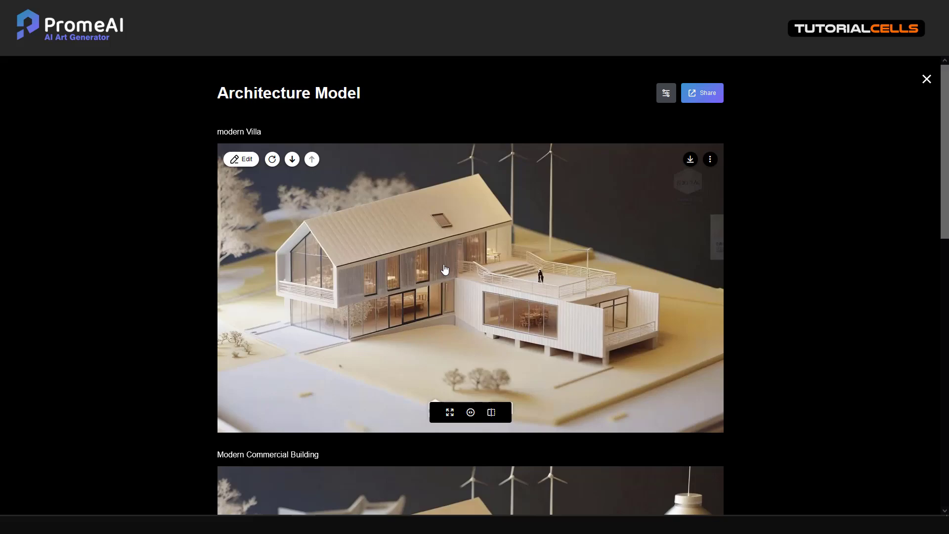
click(926, 80)
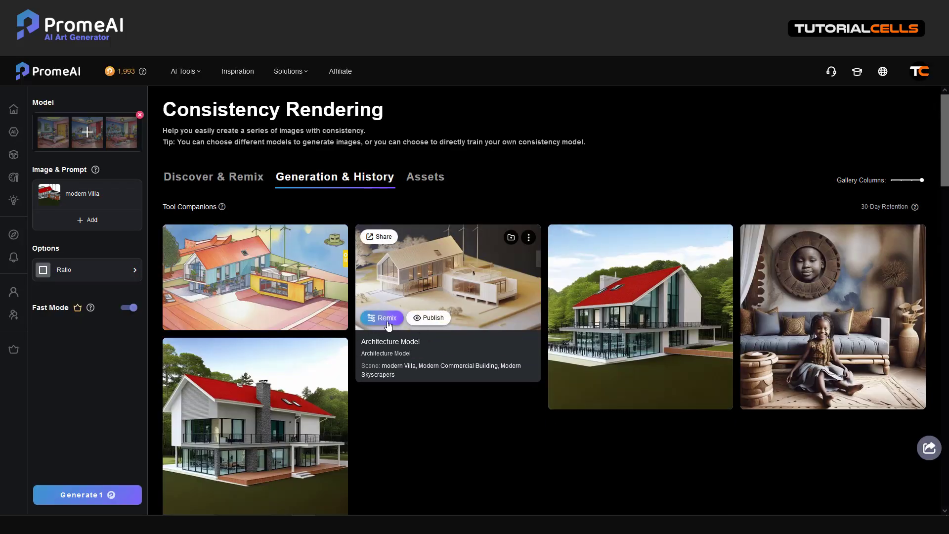
- Clear the selected model and its prompt, and look over the generation history and the How To Use section
click(140, 115)
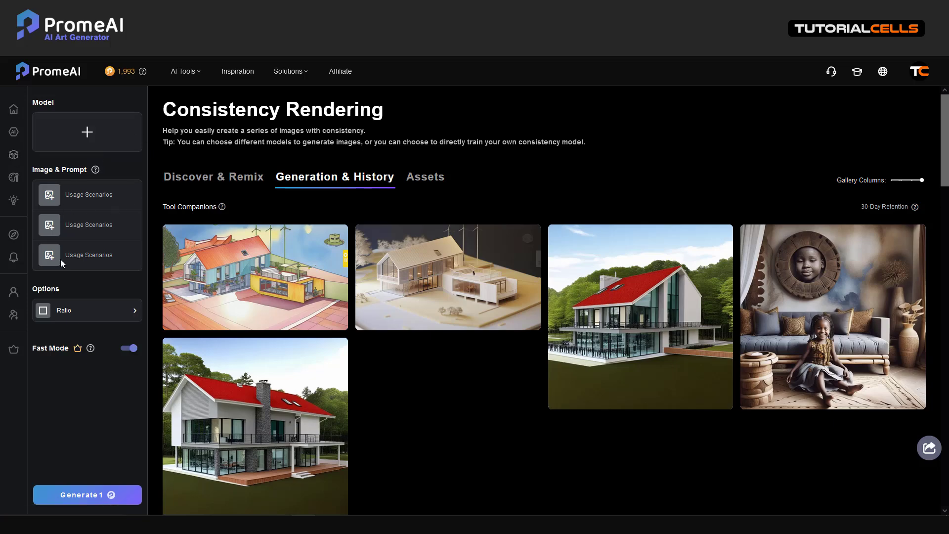
mouse_move(394, 245)
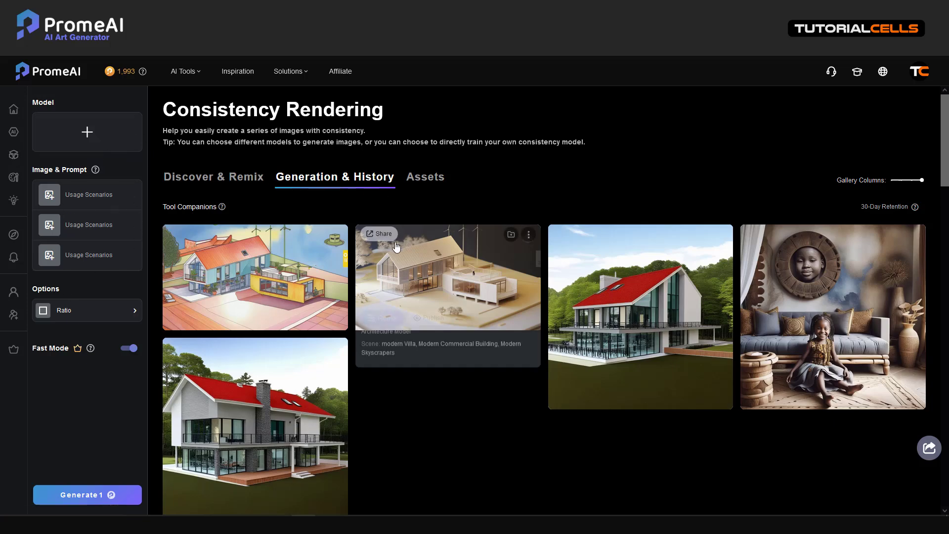
scroll(461, 423, down, 8)
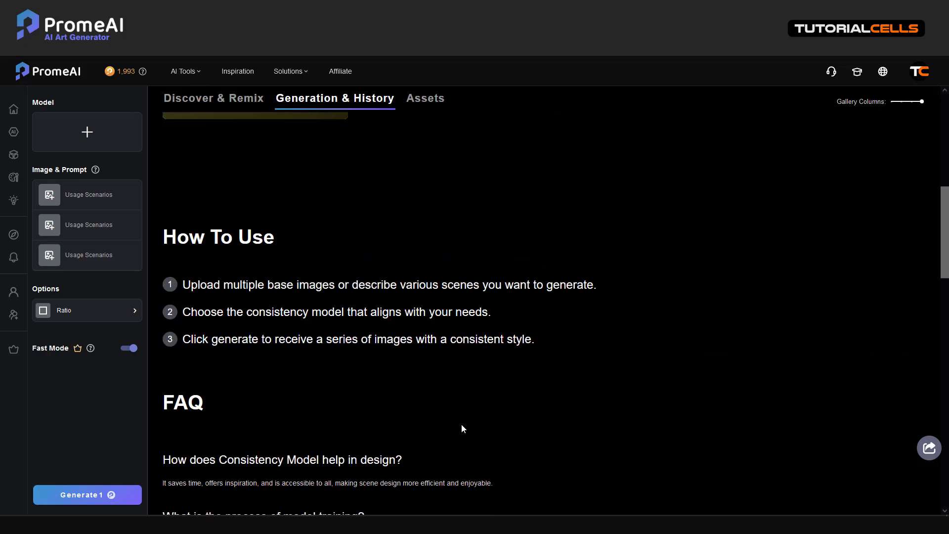
scroll(462, 423, up, 6)
scroll(463, 426, up, 2)
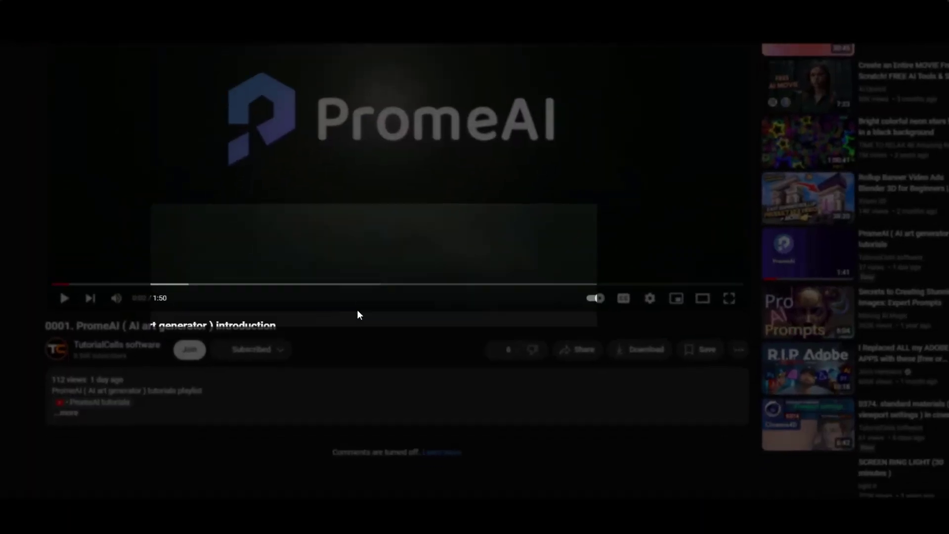
- Switch to YouTube, open the PromeAI site from the link in the introduction video's description, and sign in with the Google account
click(68, 412)
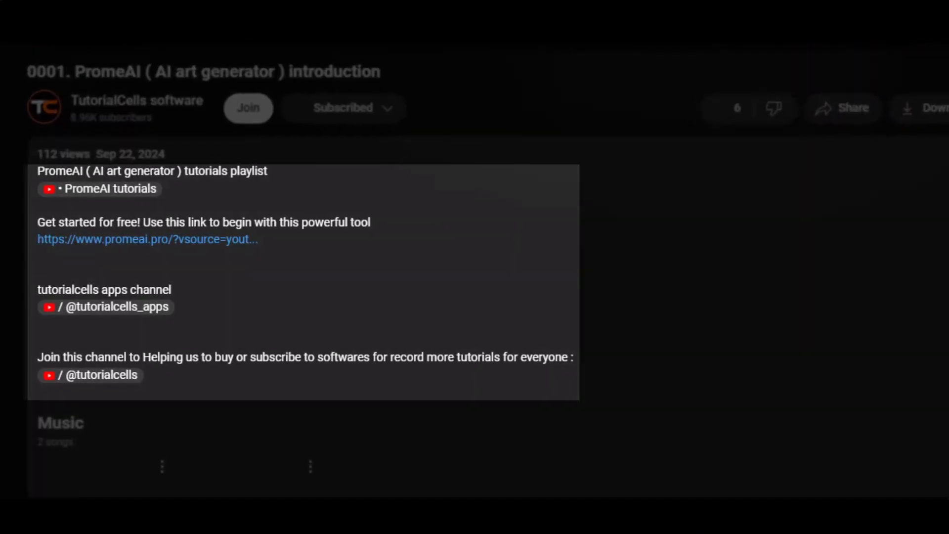
click(111, 241)
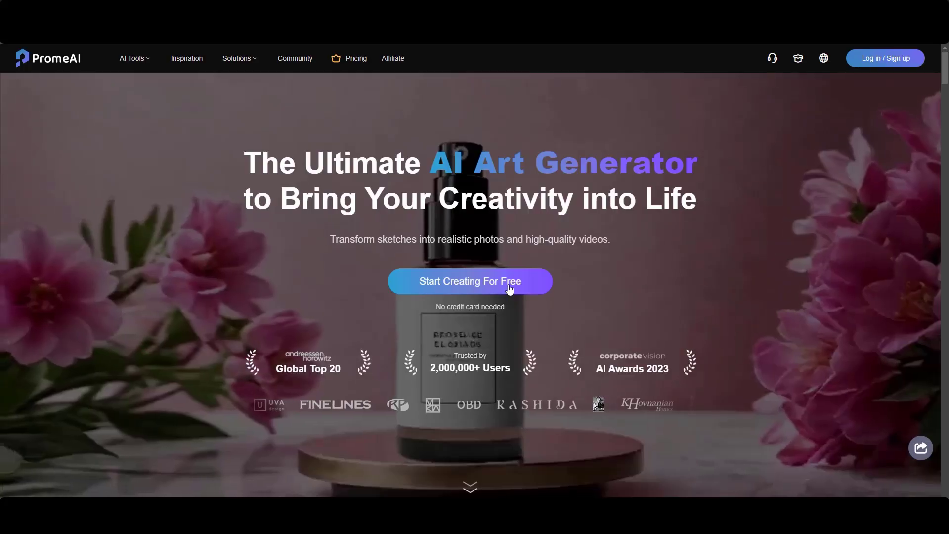
click(885, 58)
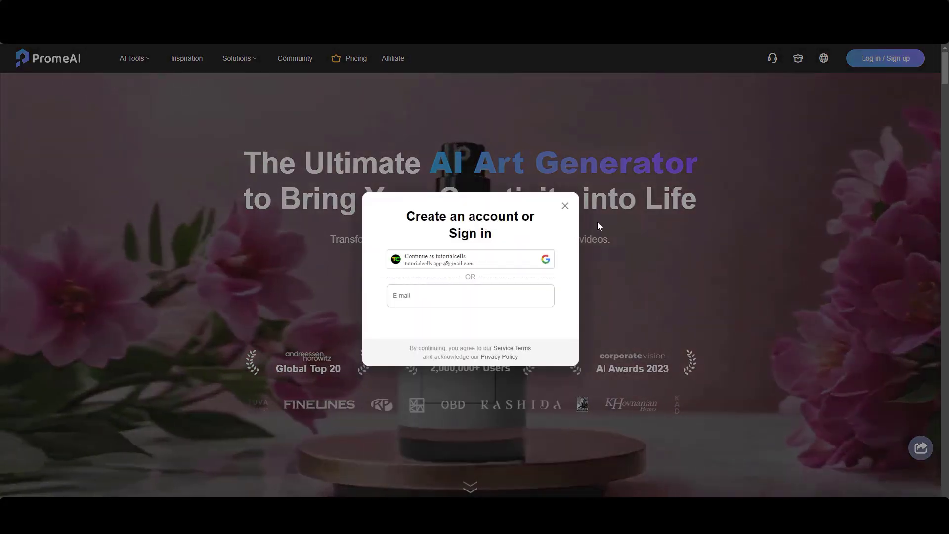
click(479, 265)
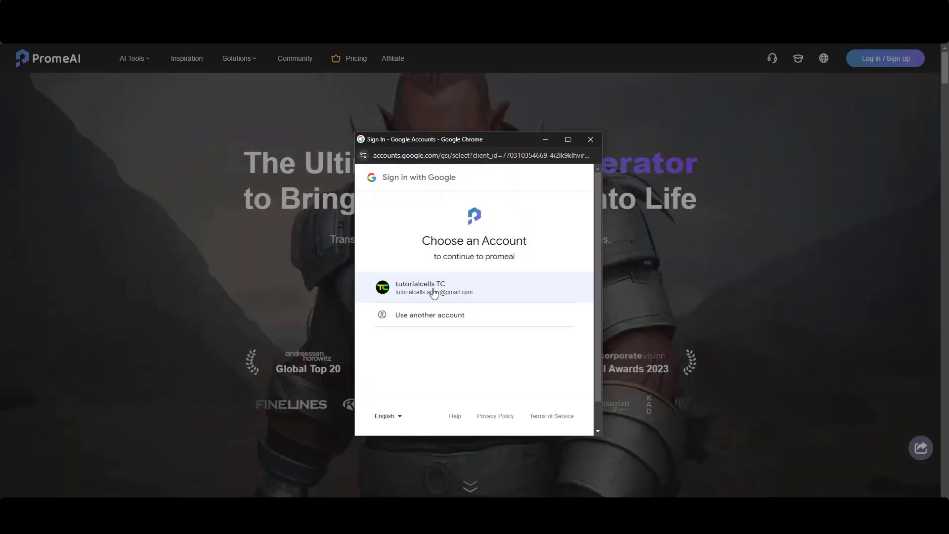
click(434, 292)
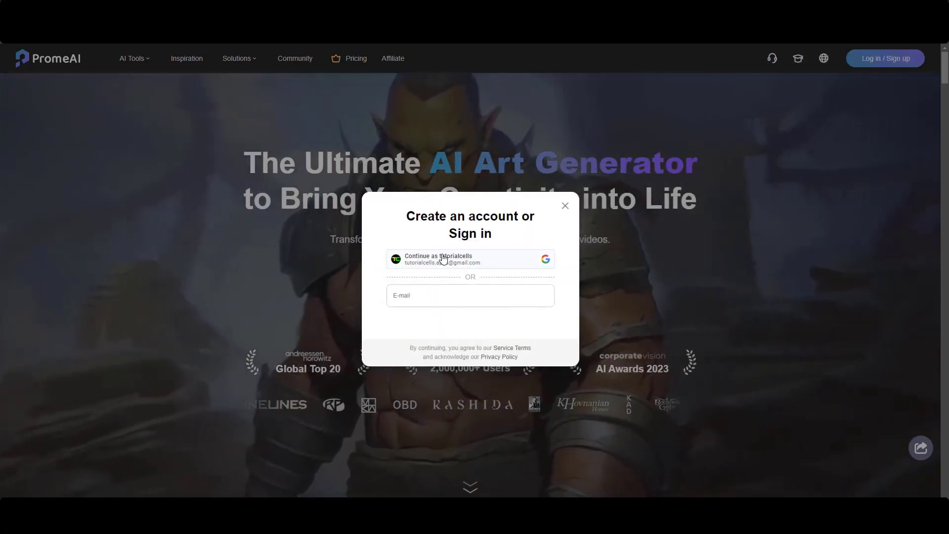
click(444, 258)
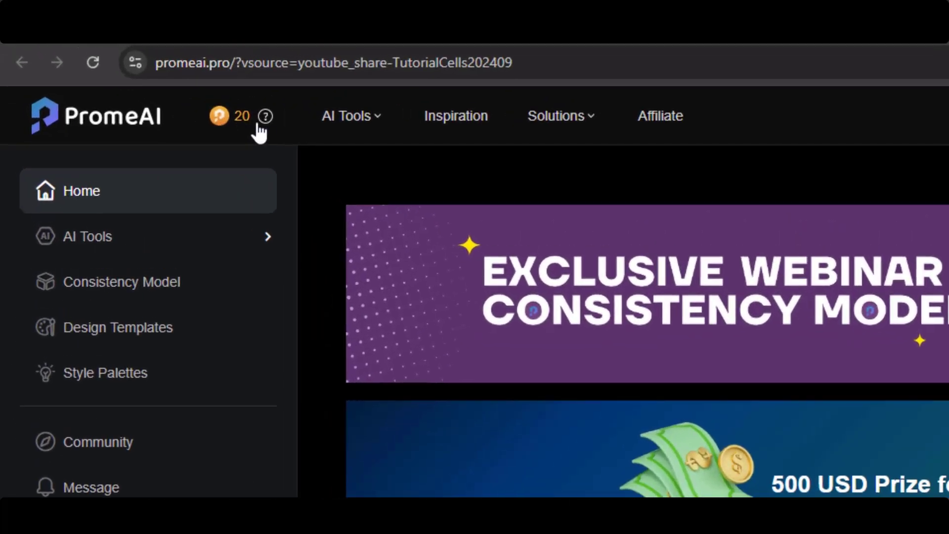
- Check the coin costs per generation type and examine the monthly Free, Base, Standard and Pro plans
mouse_move(132, 61)
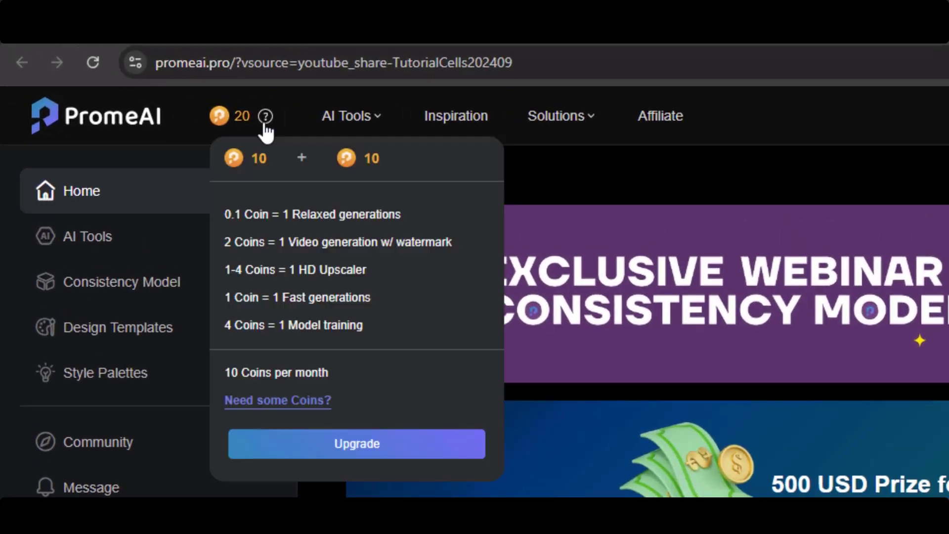
click(275, 401)
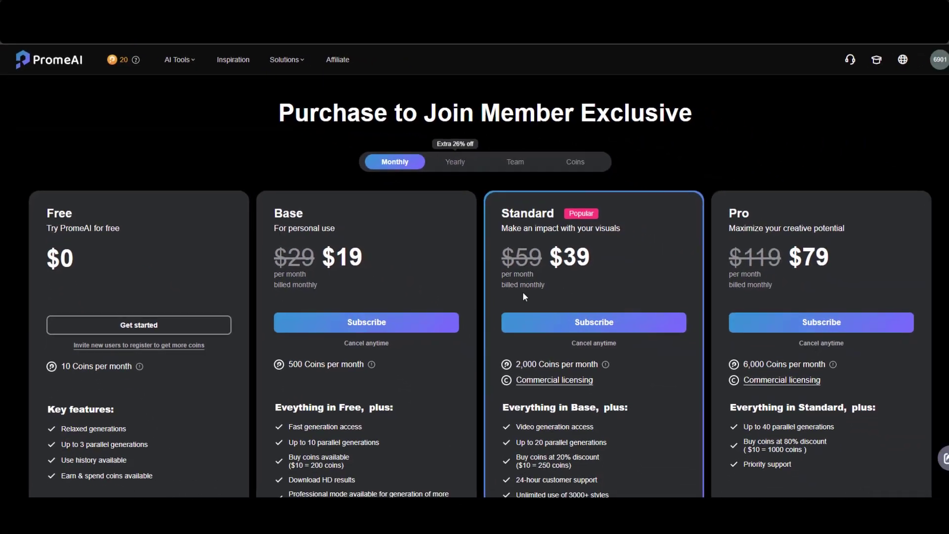
scroll(521, 260, down, 2)
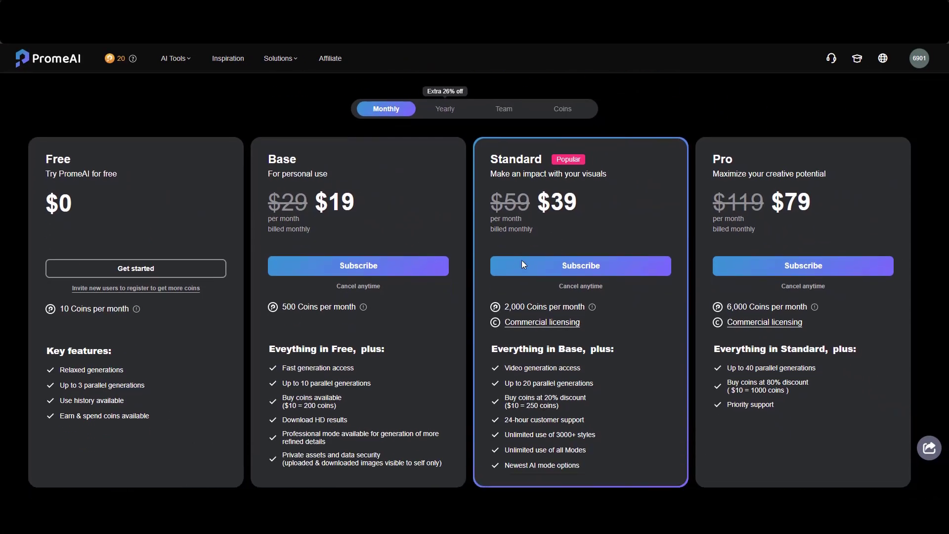